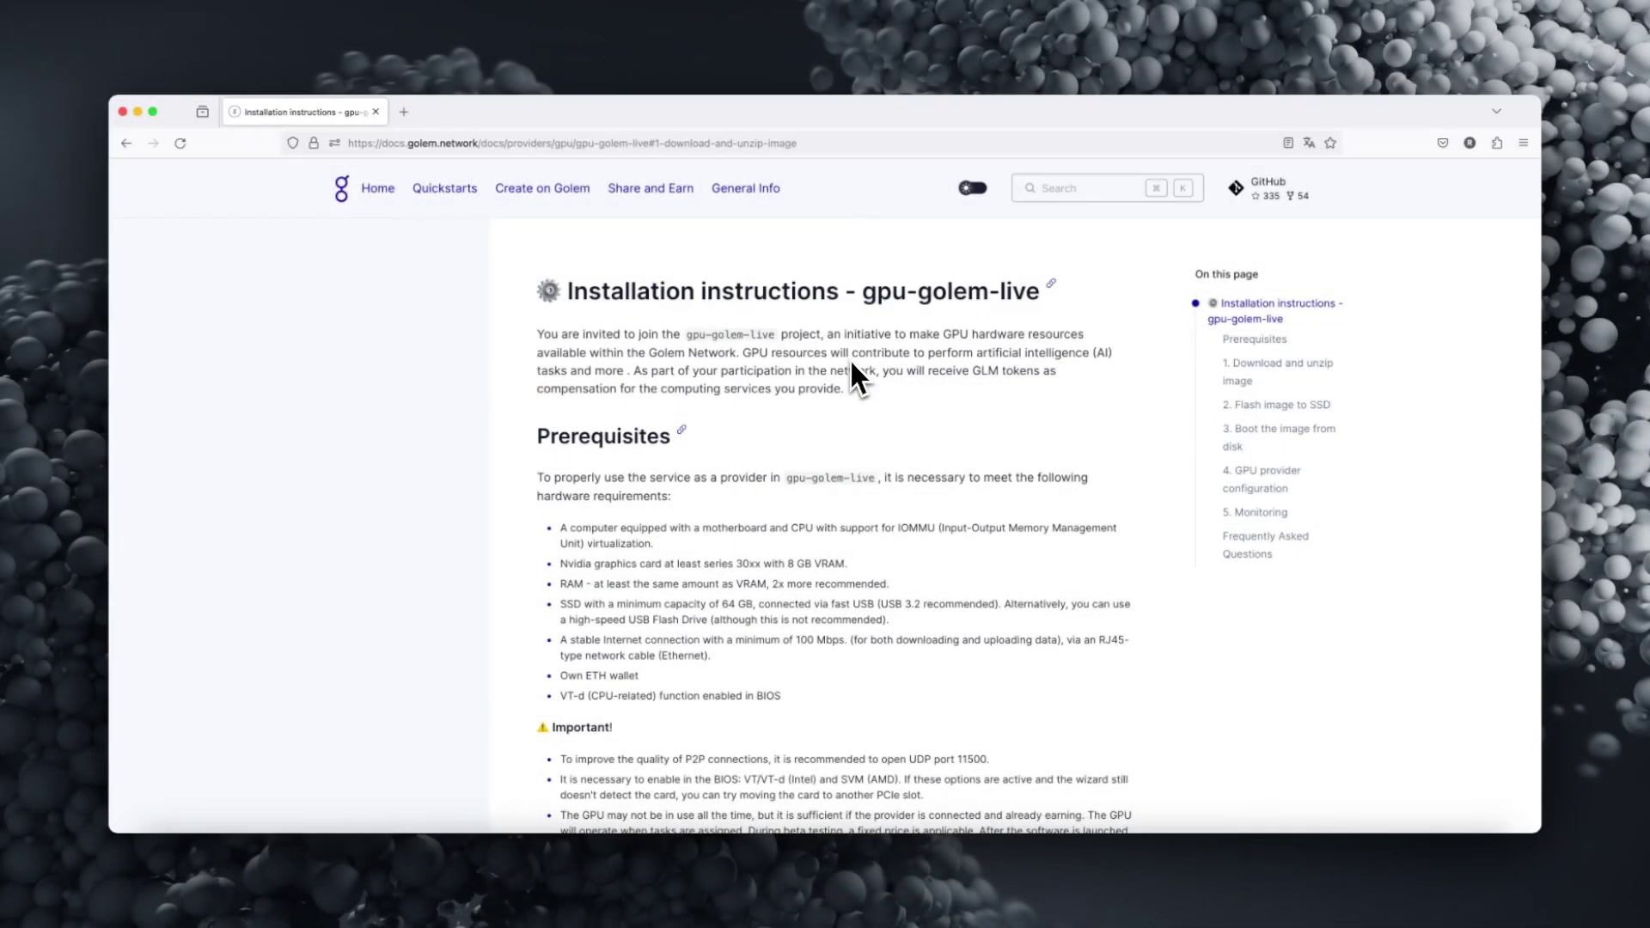
Download the gpu-golem-live provider image from the download section of the installation instructions
scroll(846, 365, "down", 3)
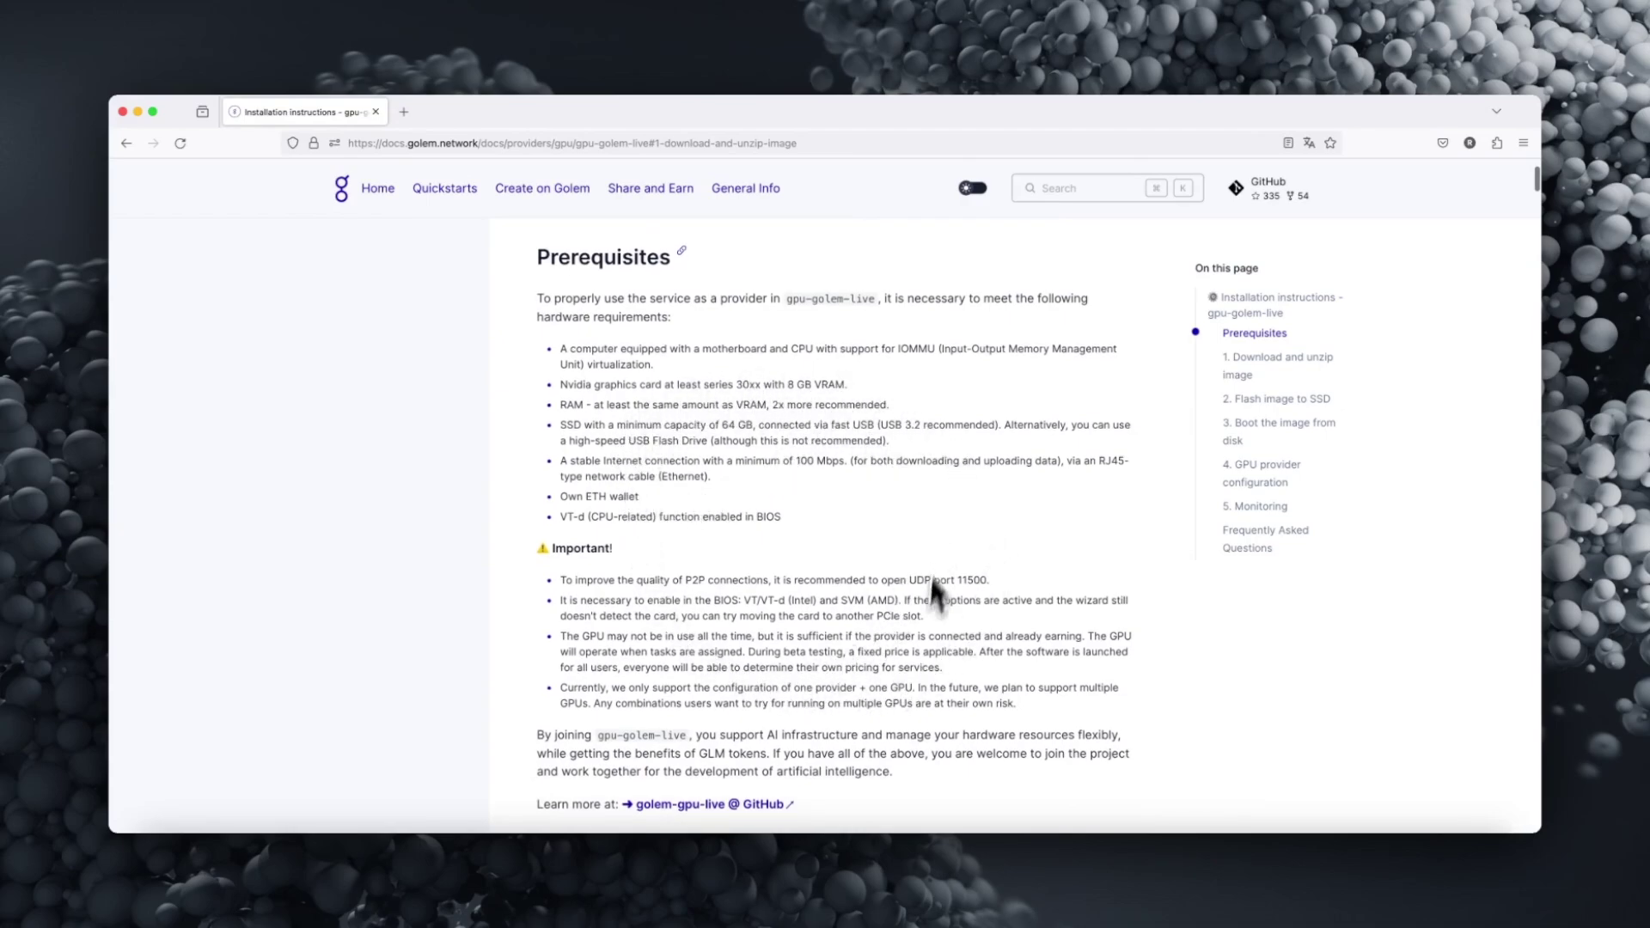
scroll(784, 566, "down", 5)
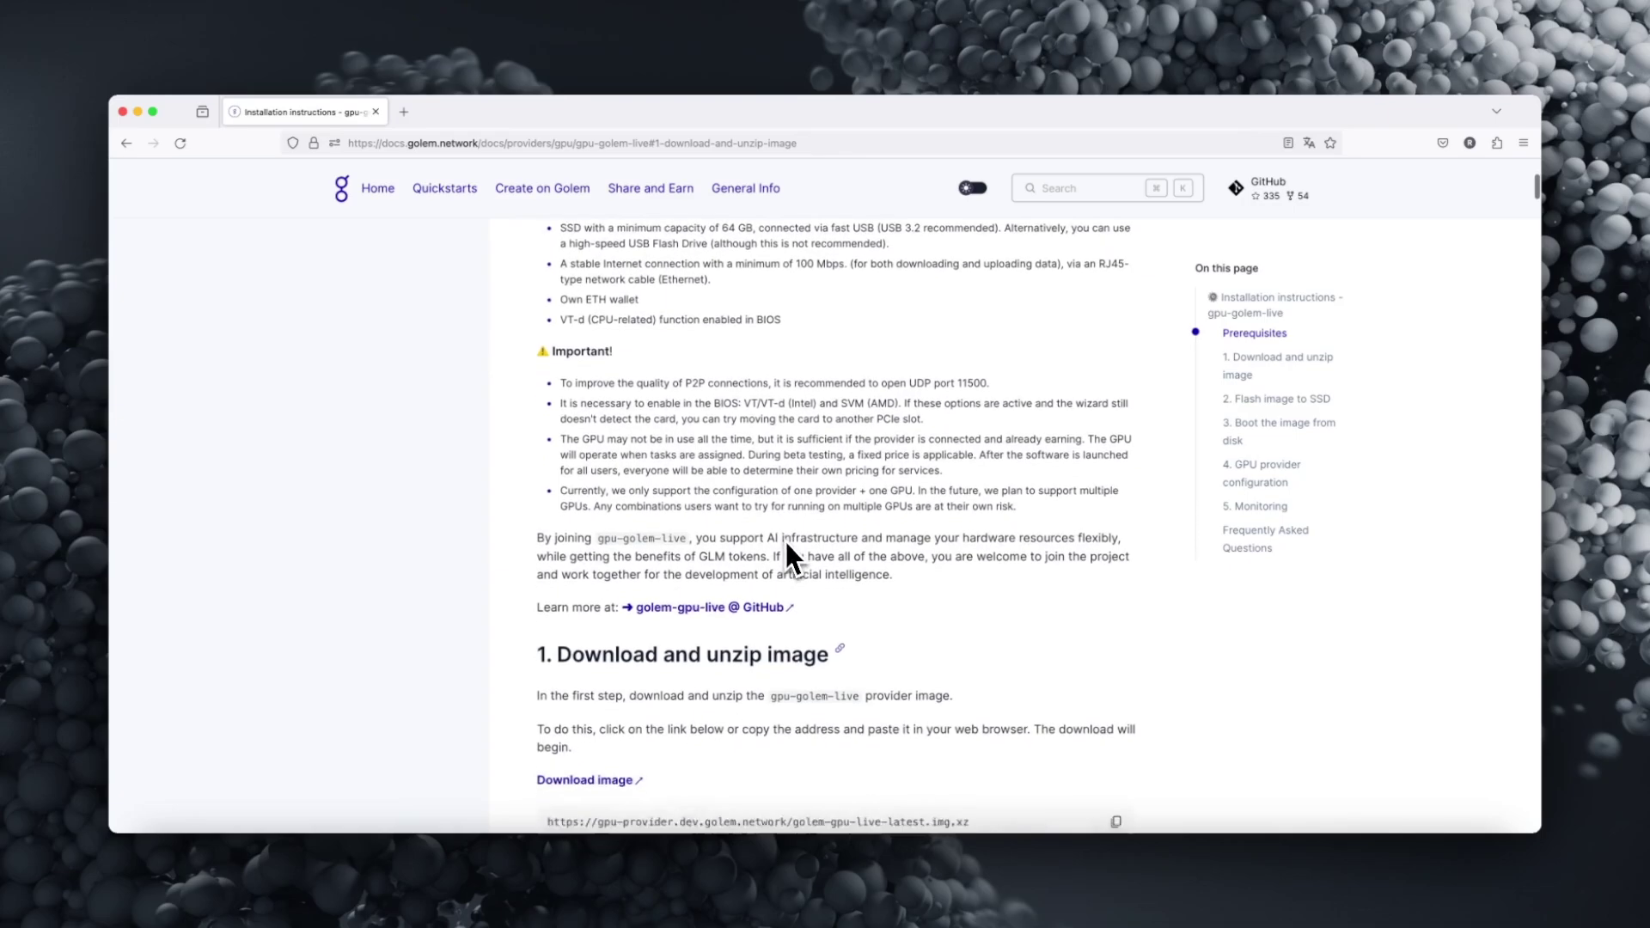
scroll(783, 543, "down", 2)
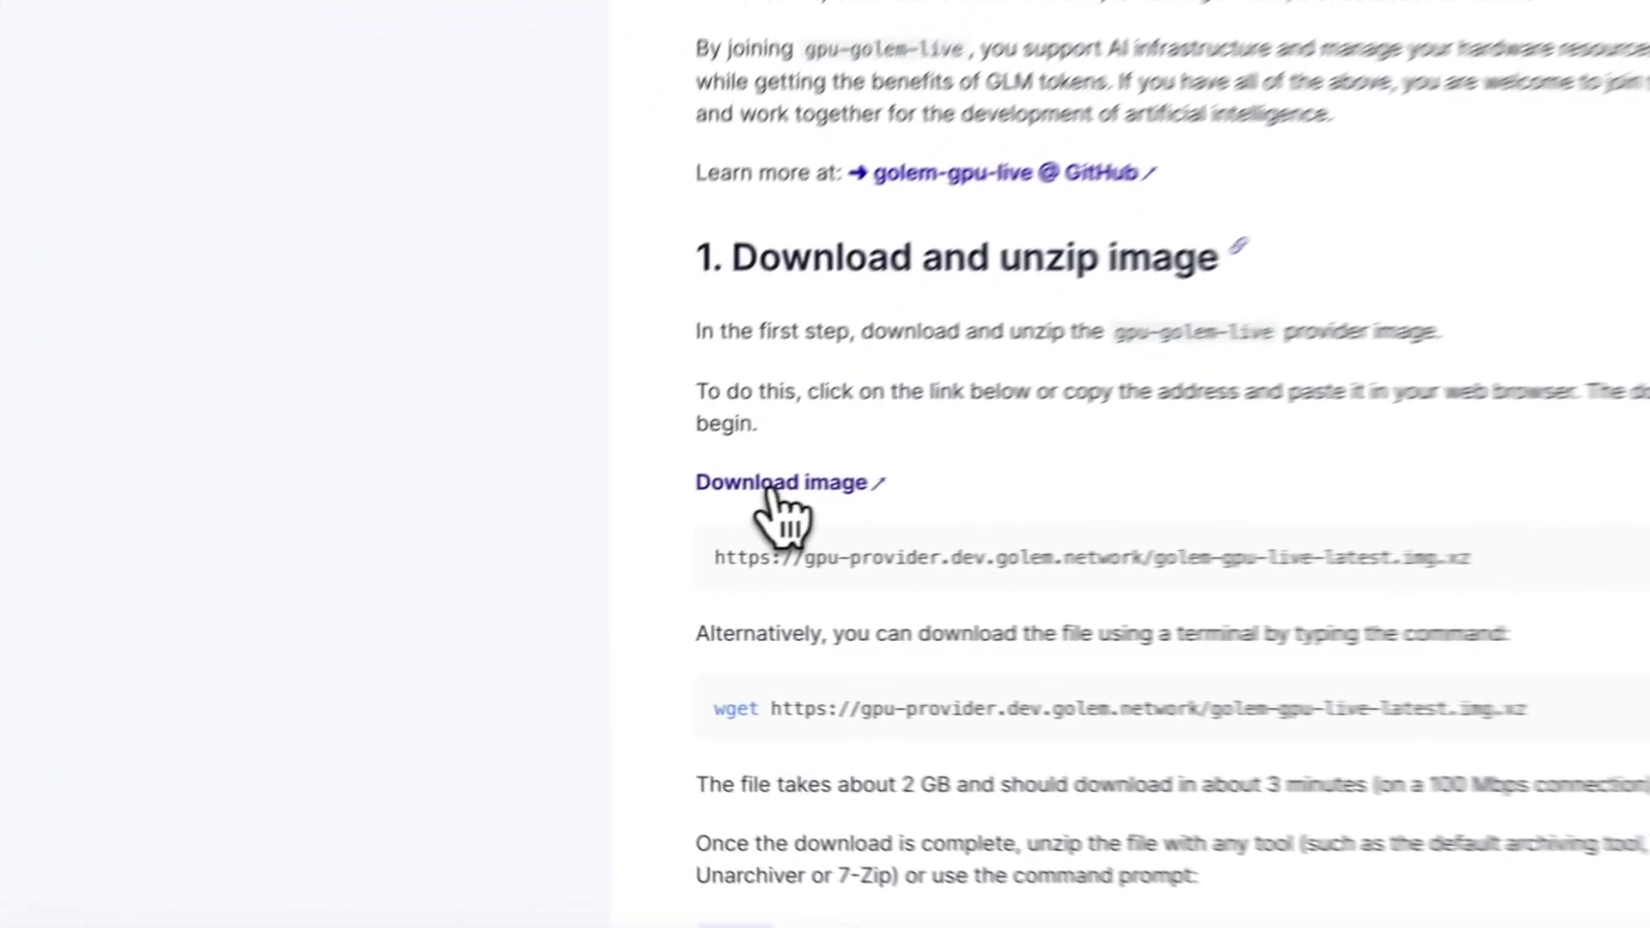
left_click(770, 485)
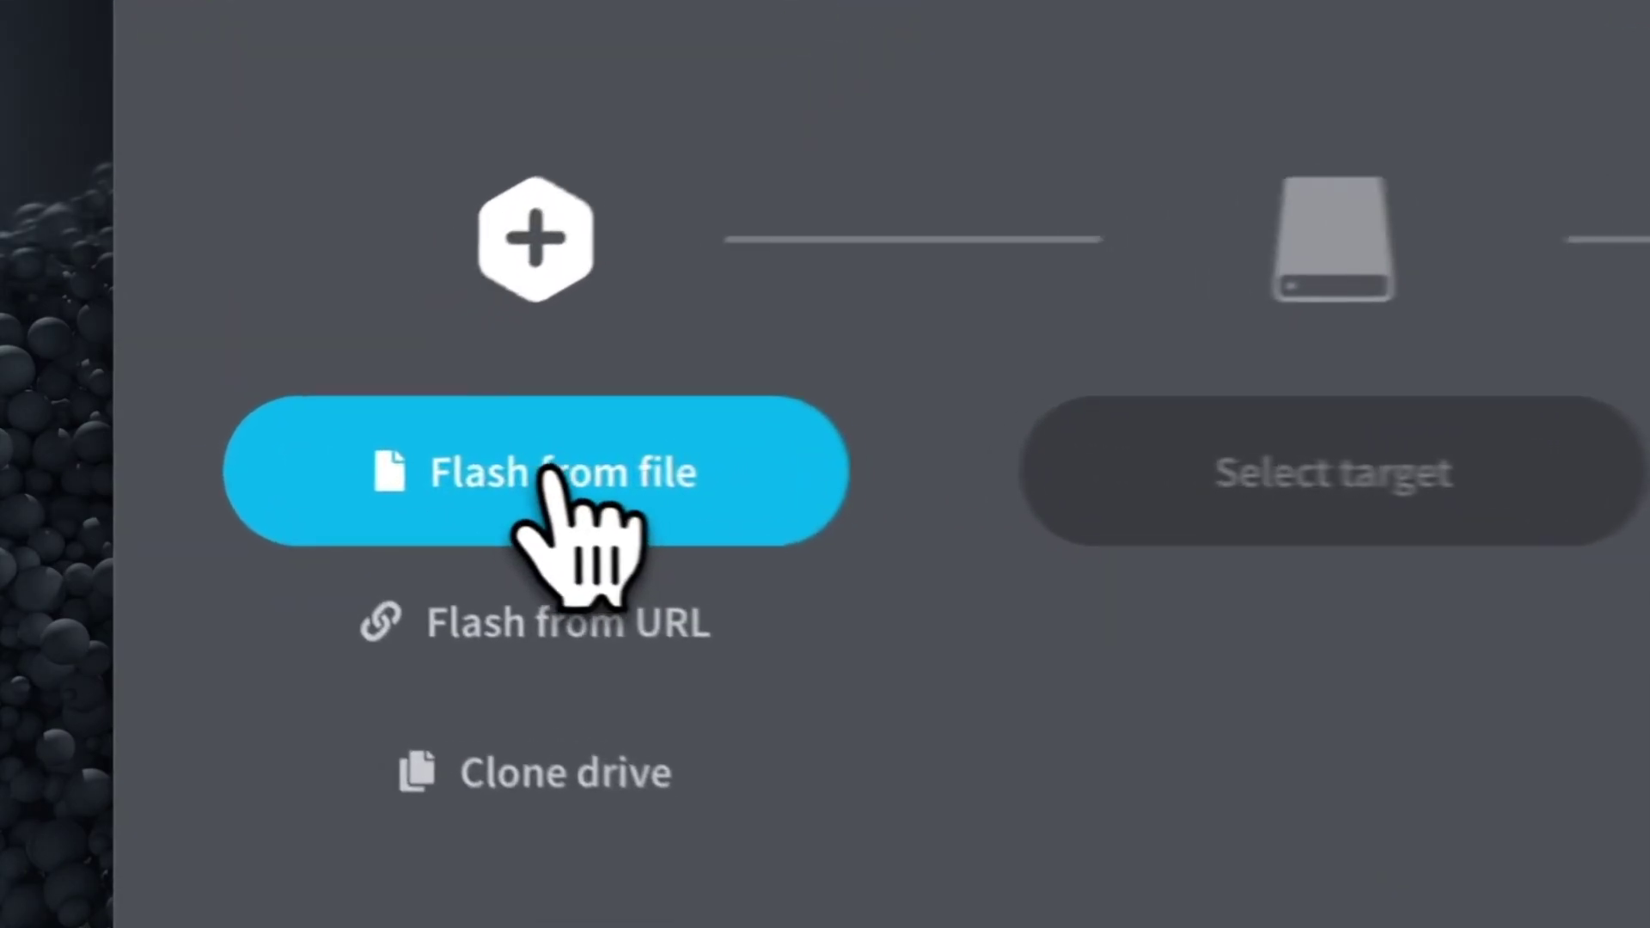
In balenaEtcher, choose golem-gpu-live-latest.img as the image to flash and KINGSTON SNV2S250G Media as the target drive
left_click(375, 466)
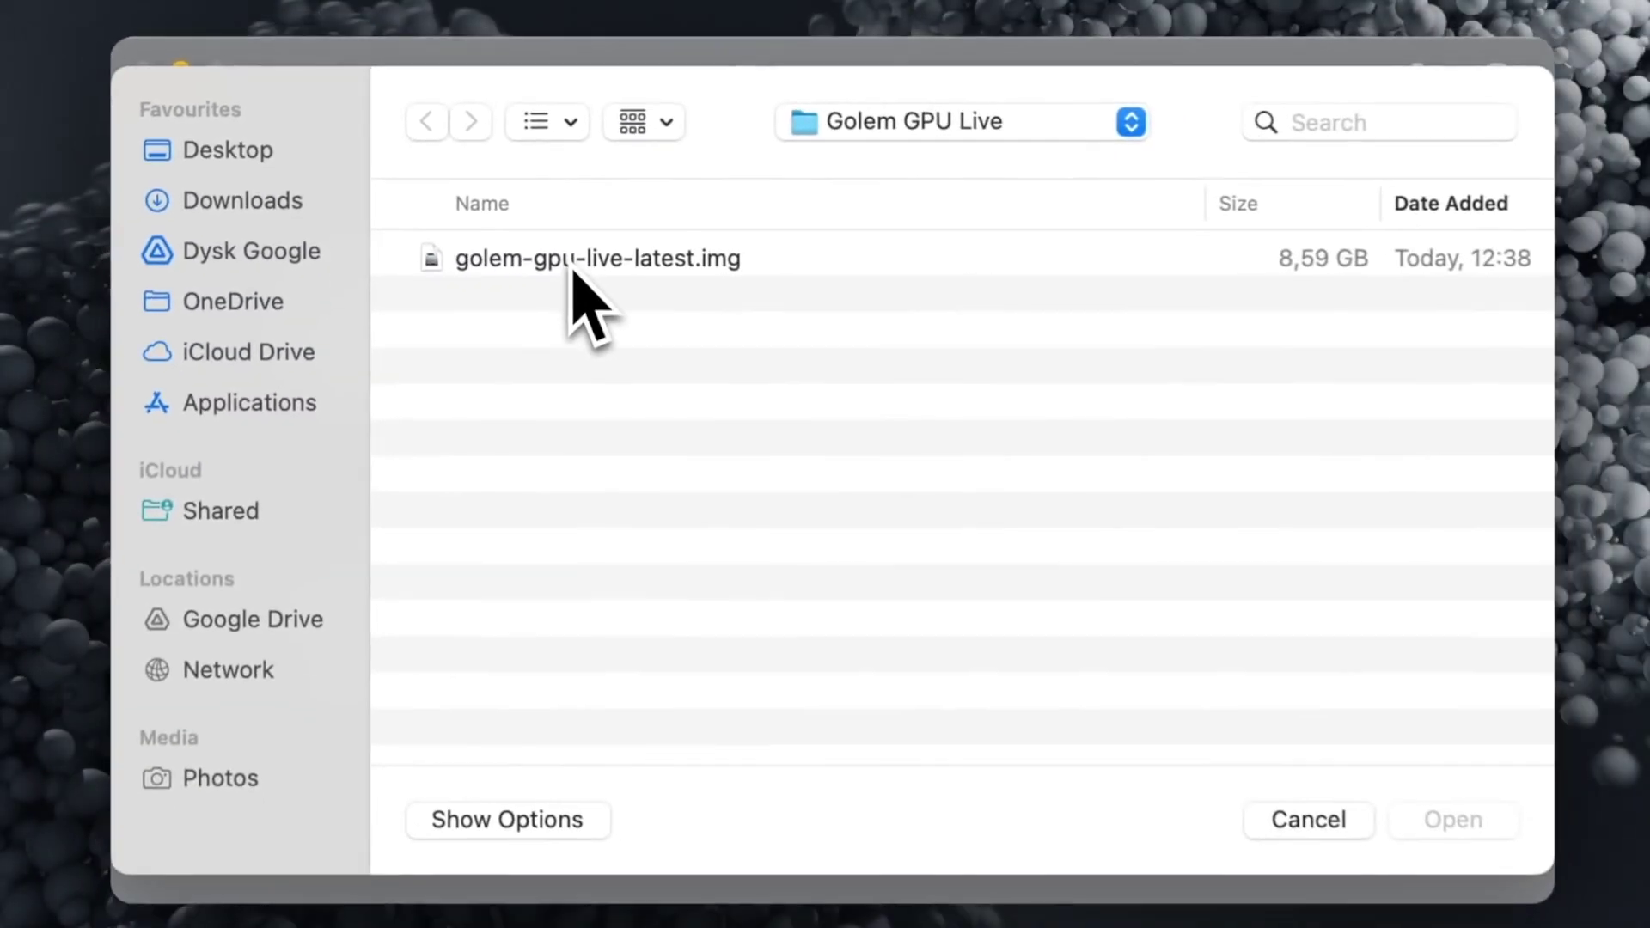
double_click(606, 290)
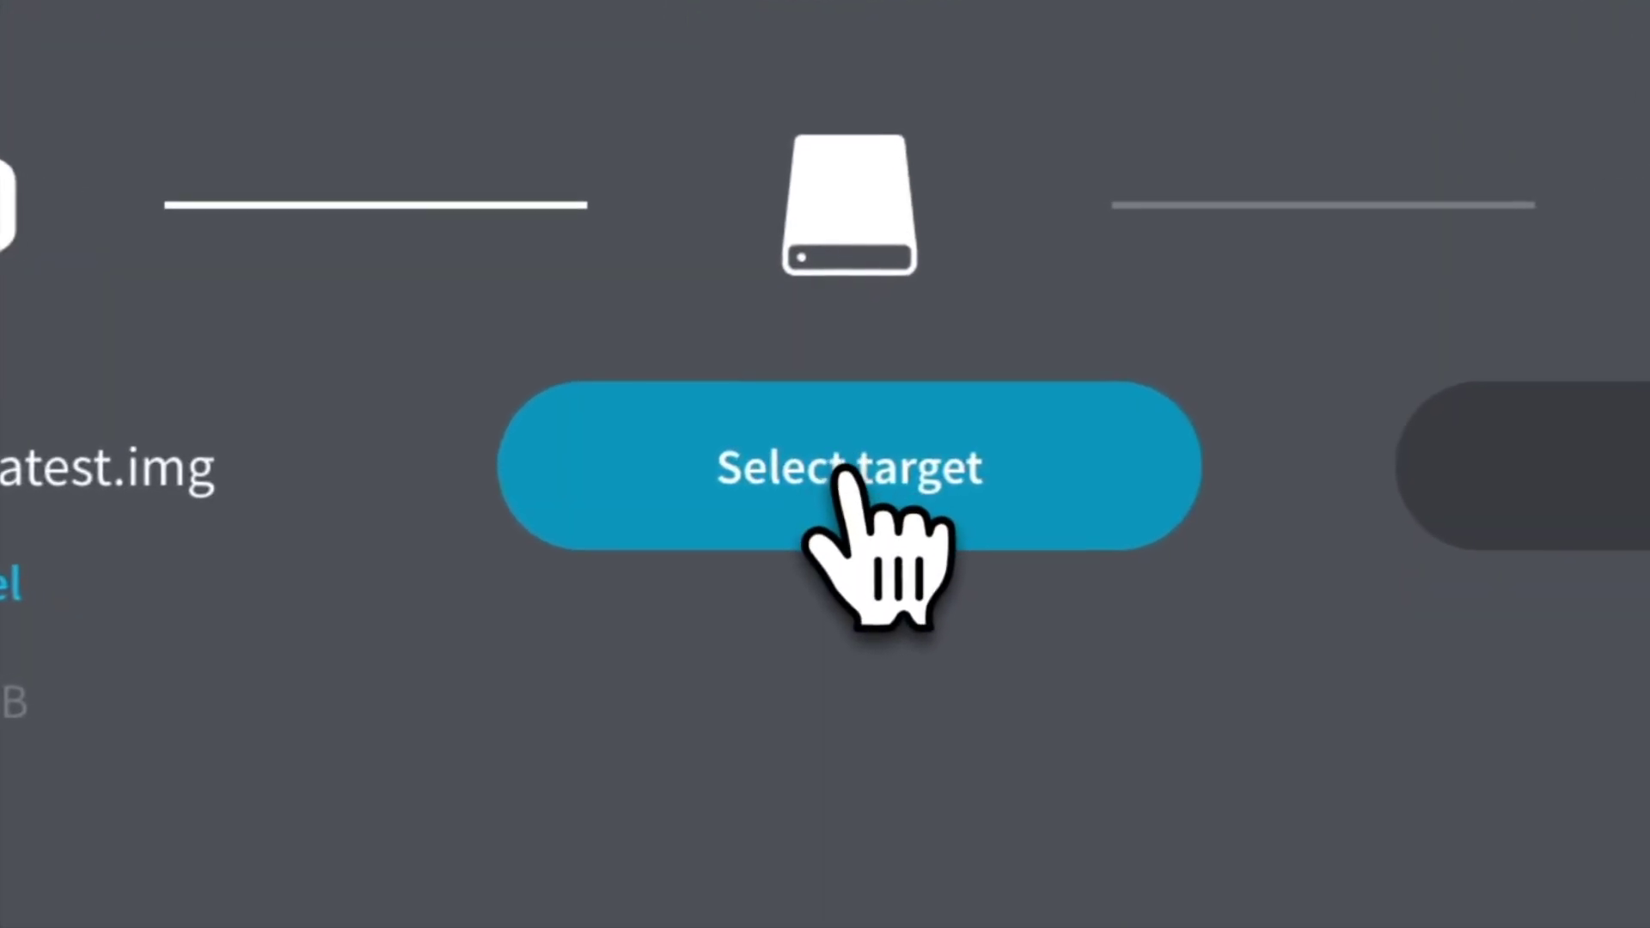
left_click(820, 481)
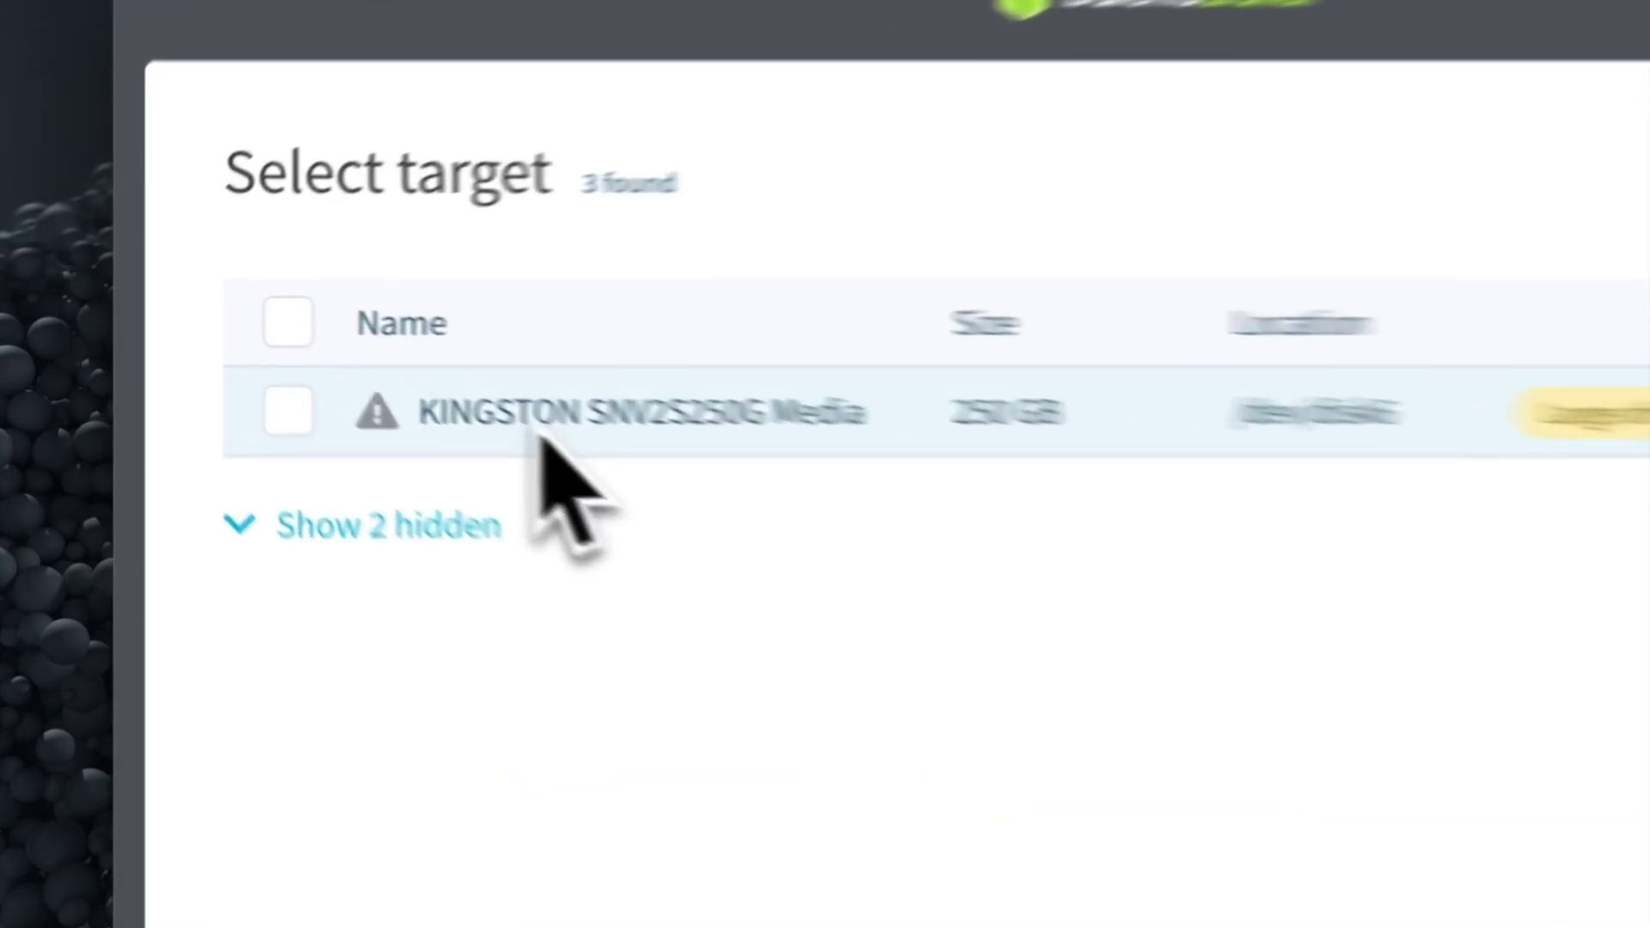
left_click(232, 369)
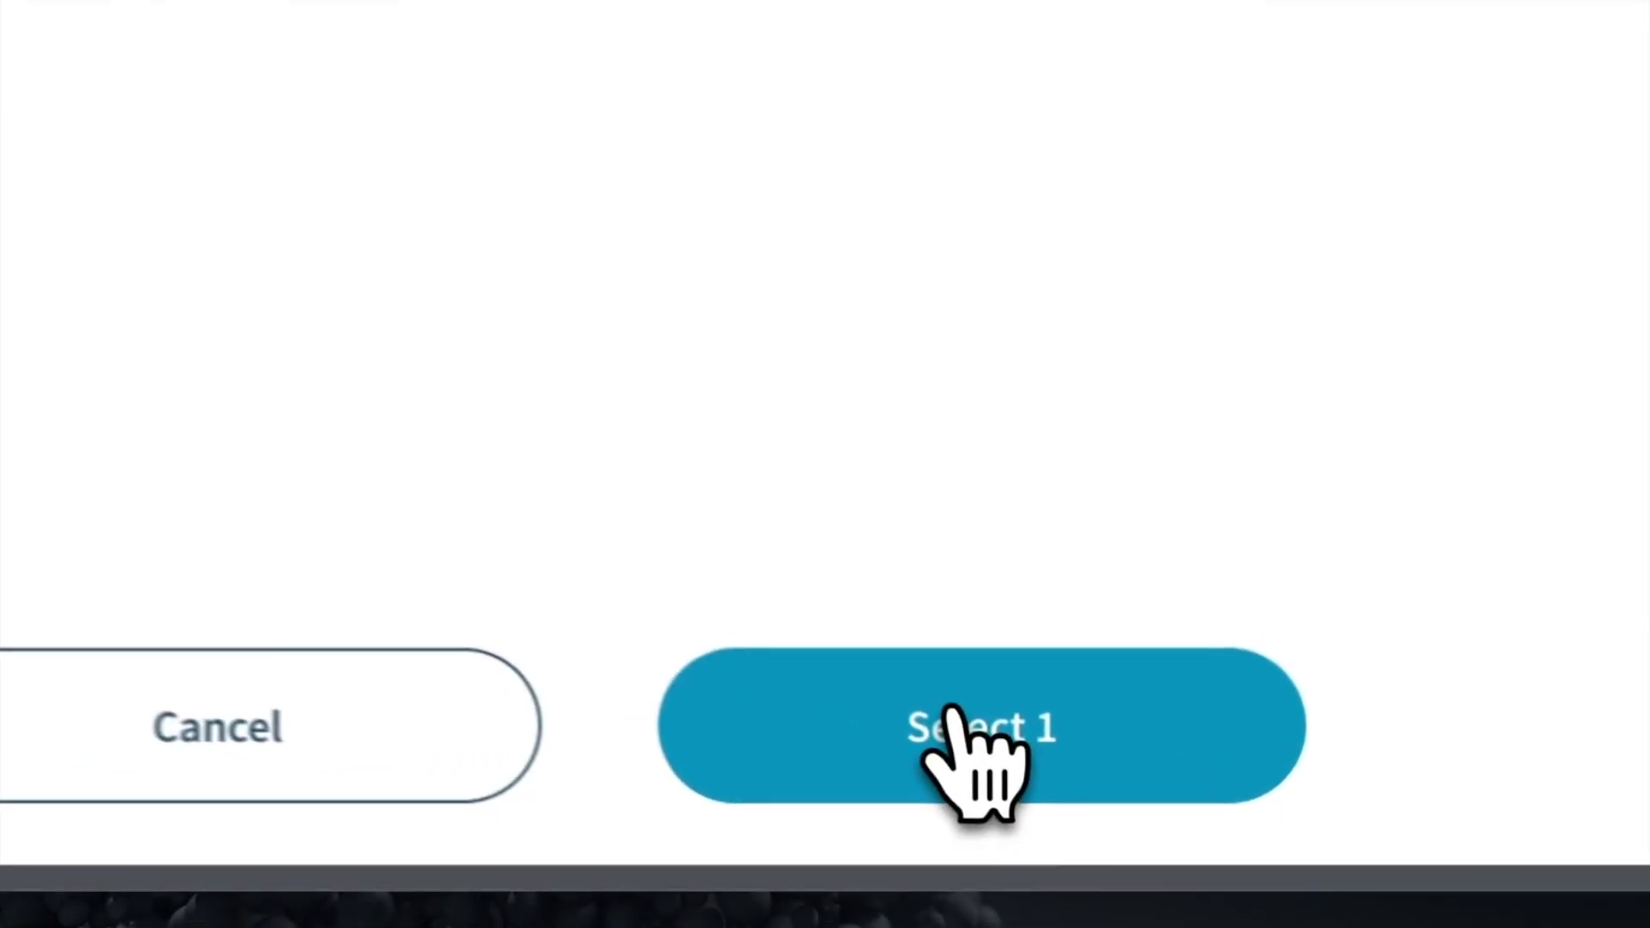
left_click(1105, 847)
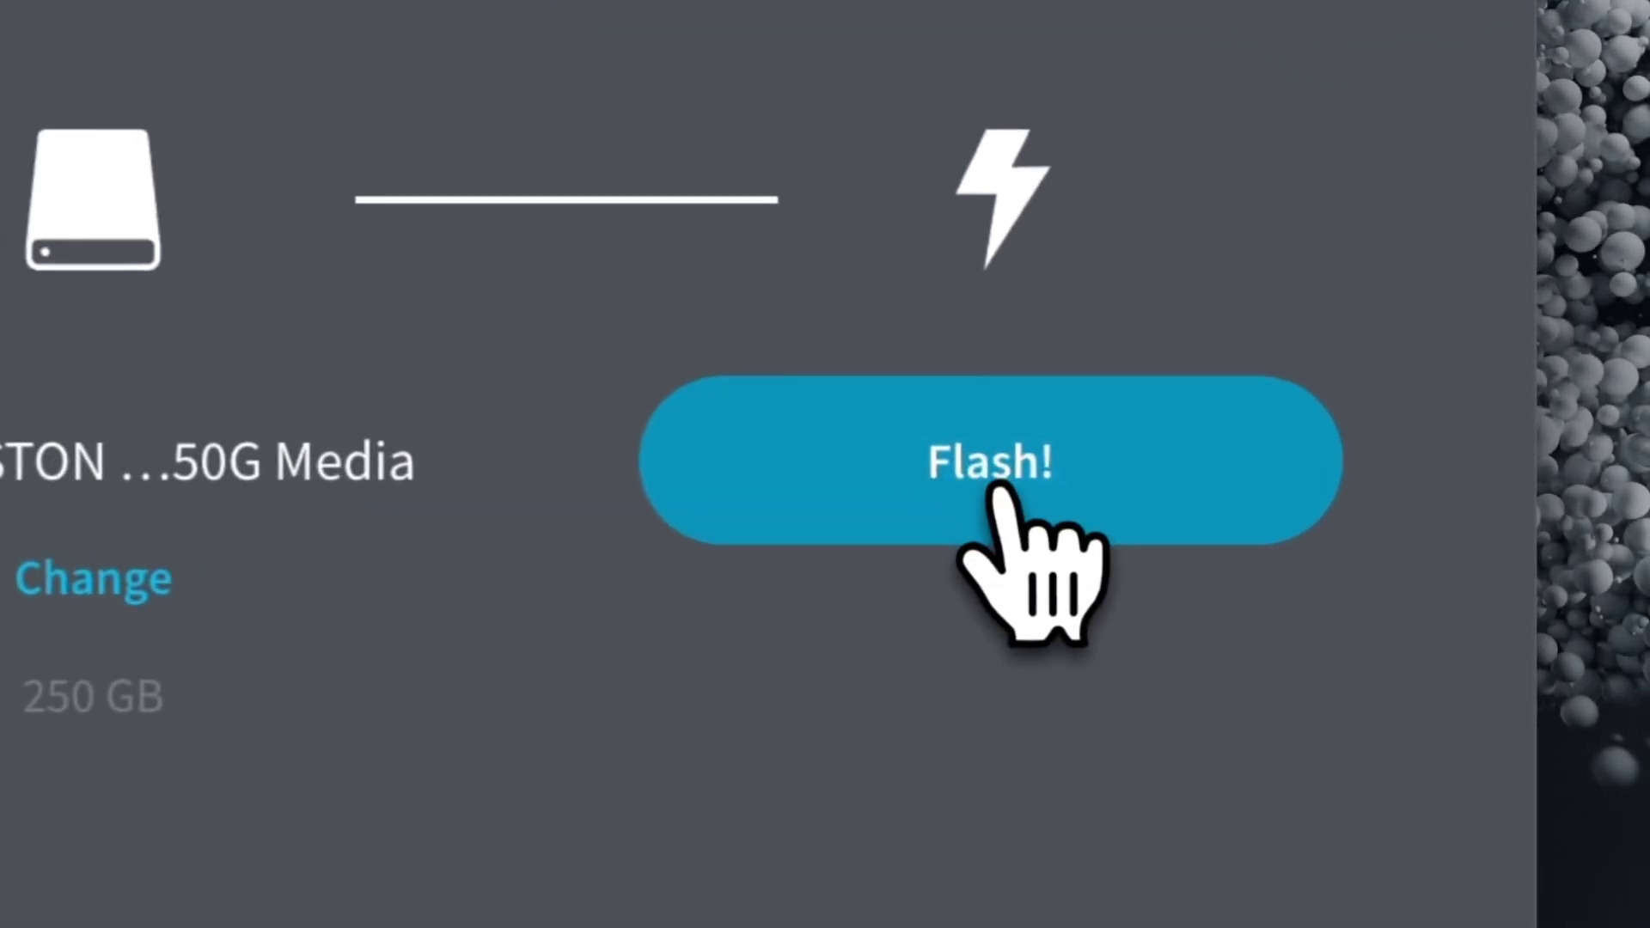
Start flashing the image, approve erasing the large drive, and authorize privileged access with the account password
left_click(1048, 468)
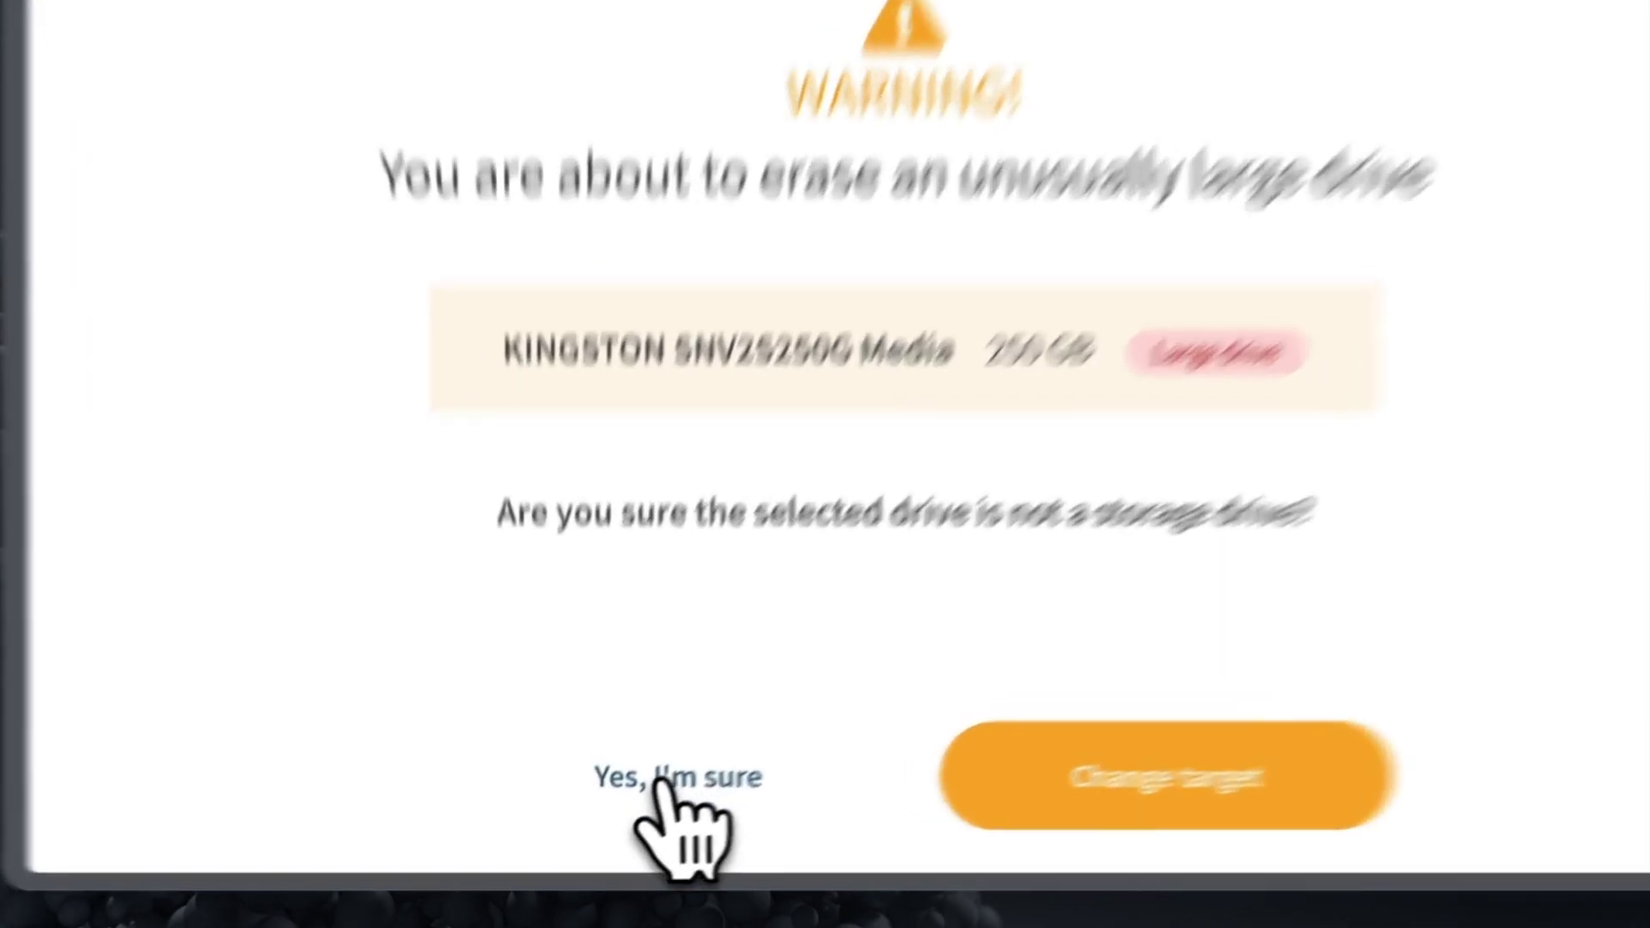
left_click(646, 800)
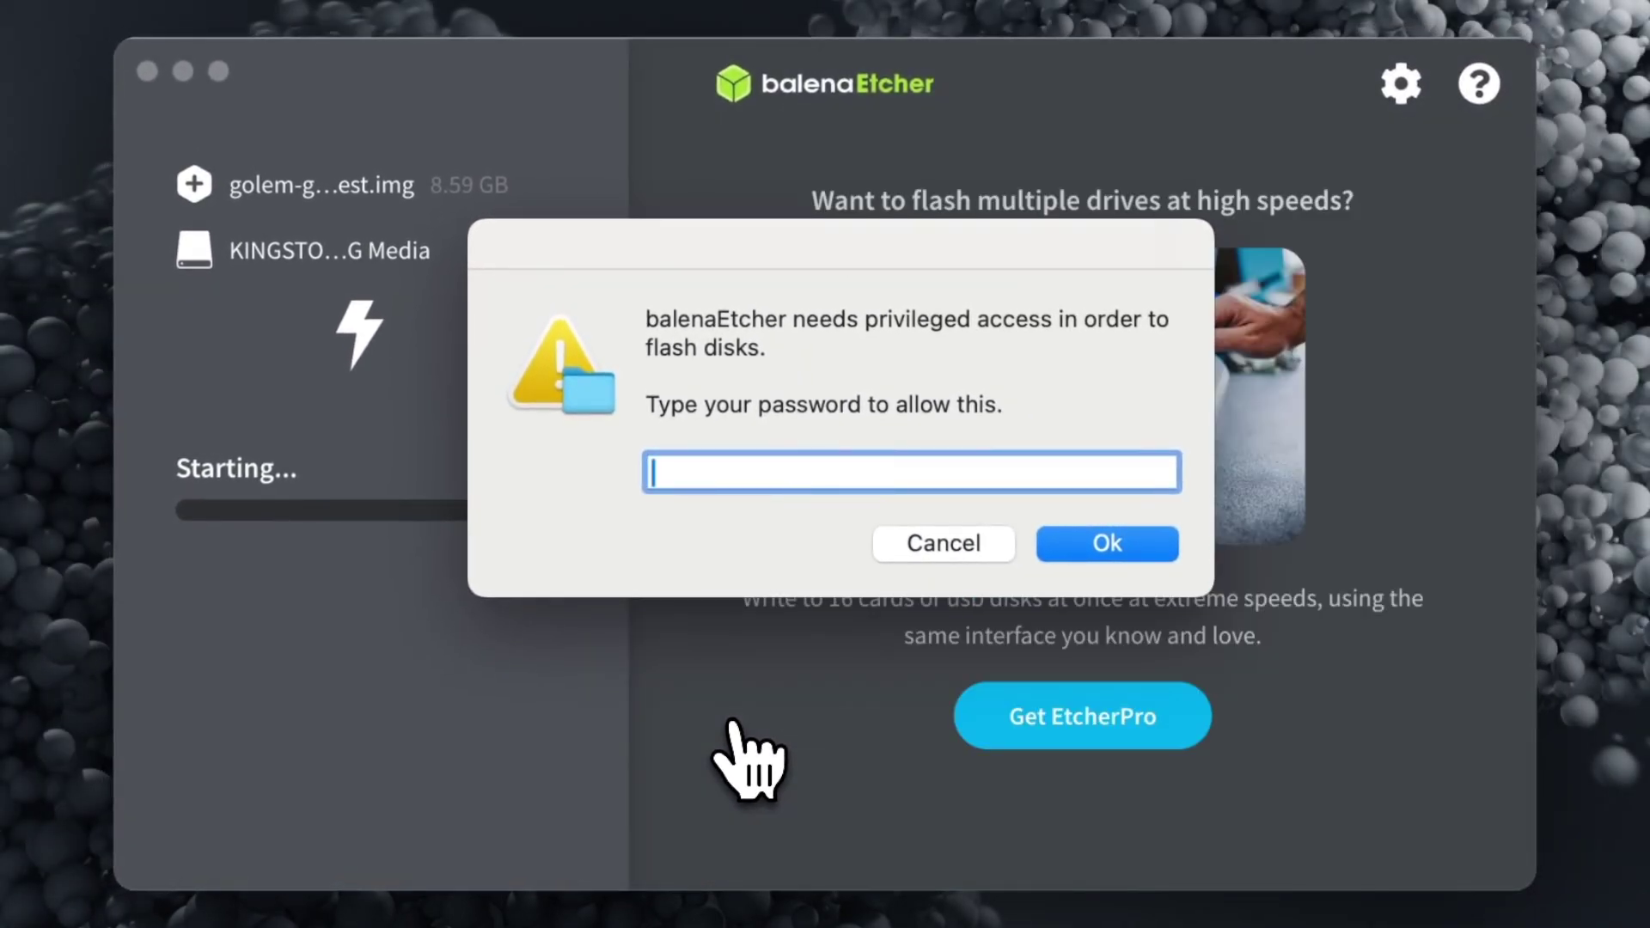
type("•••••••••")
key("Return")
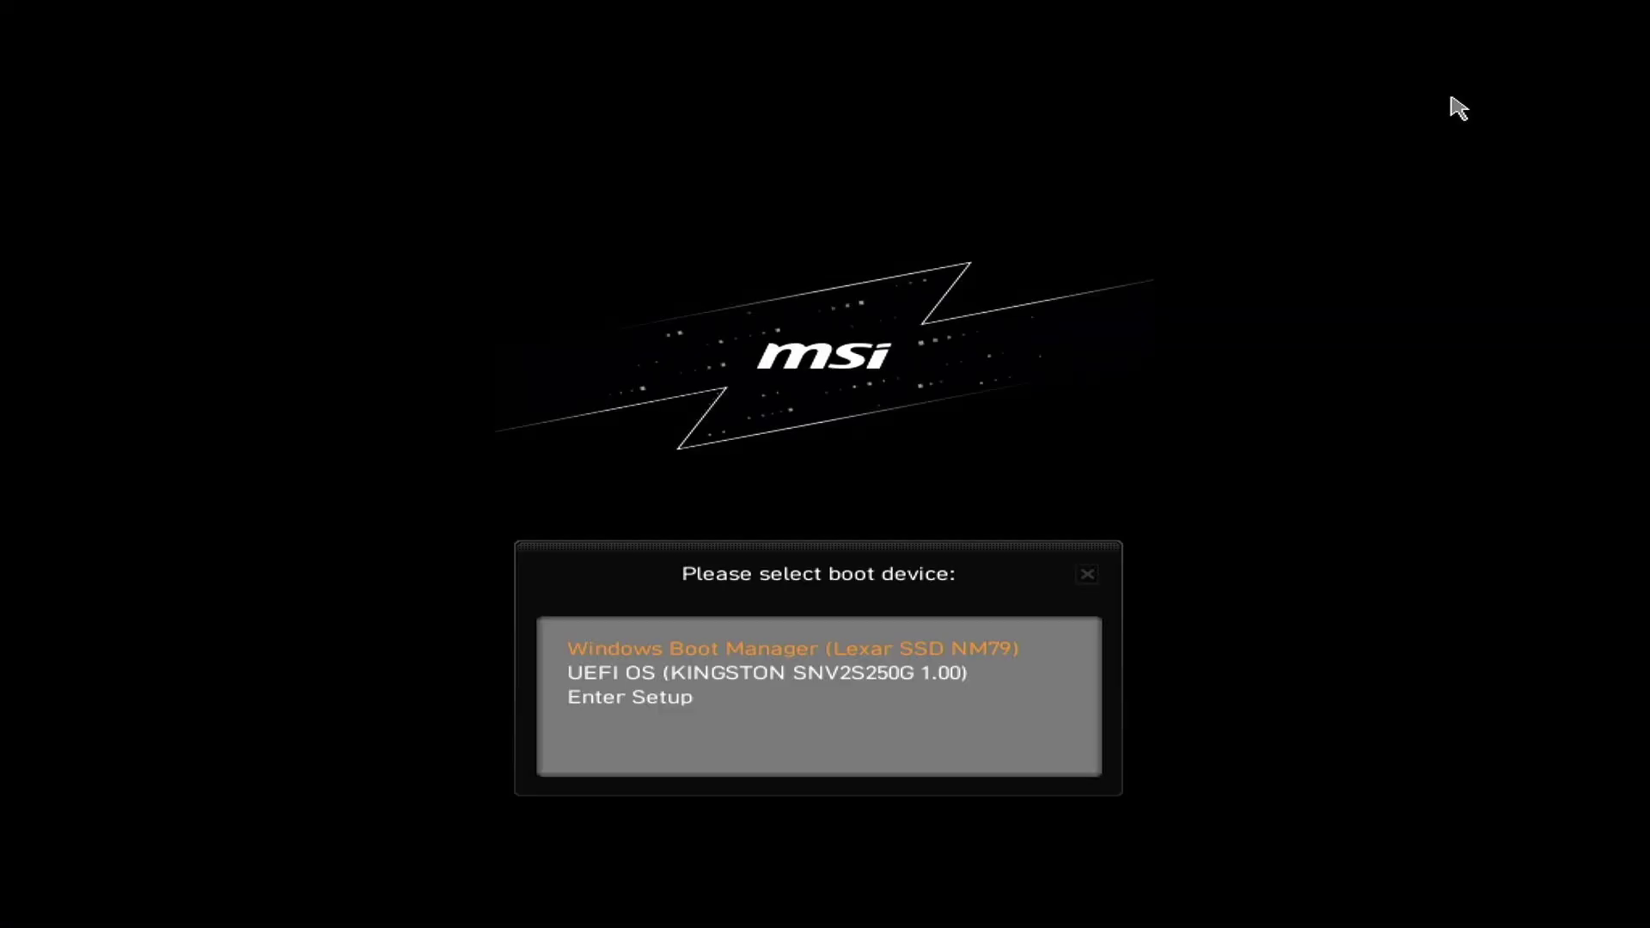
Boot the computer from UEFI OS (KINGSTON SNV2S250G 1.00) and accept the provider wizard's disclaimer and privacy warning
key("Down")
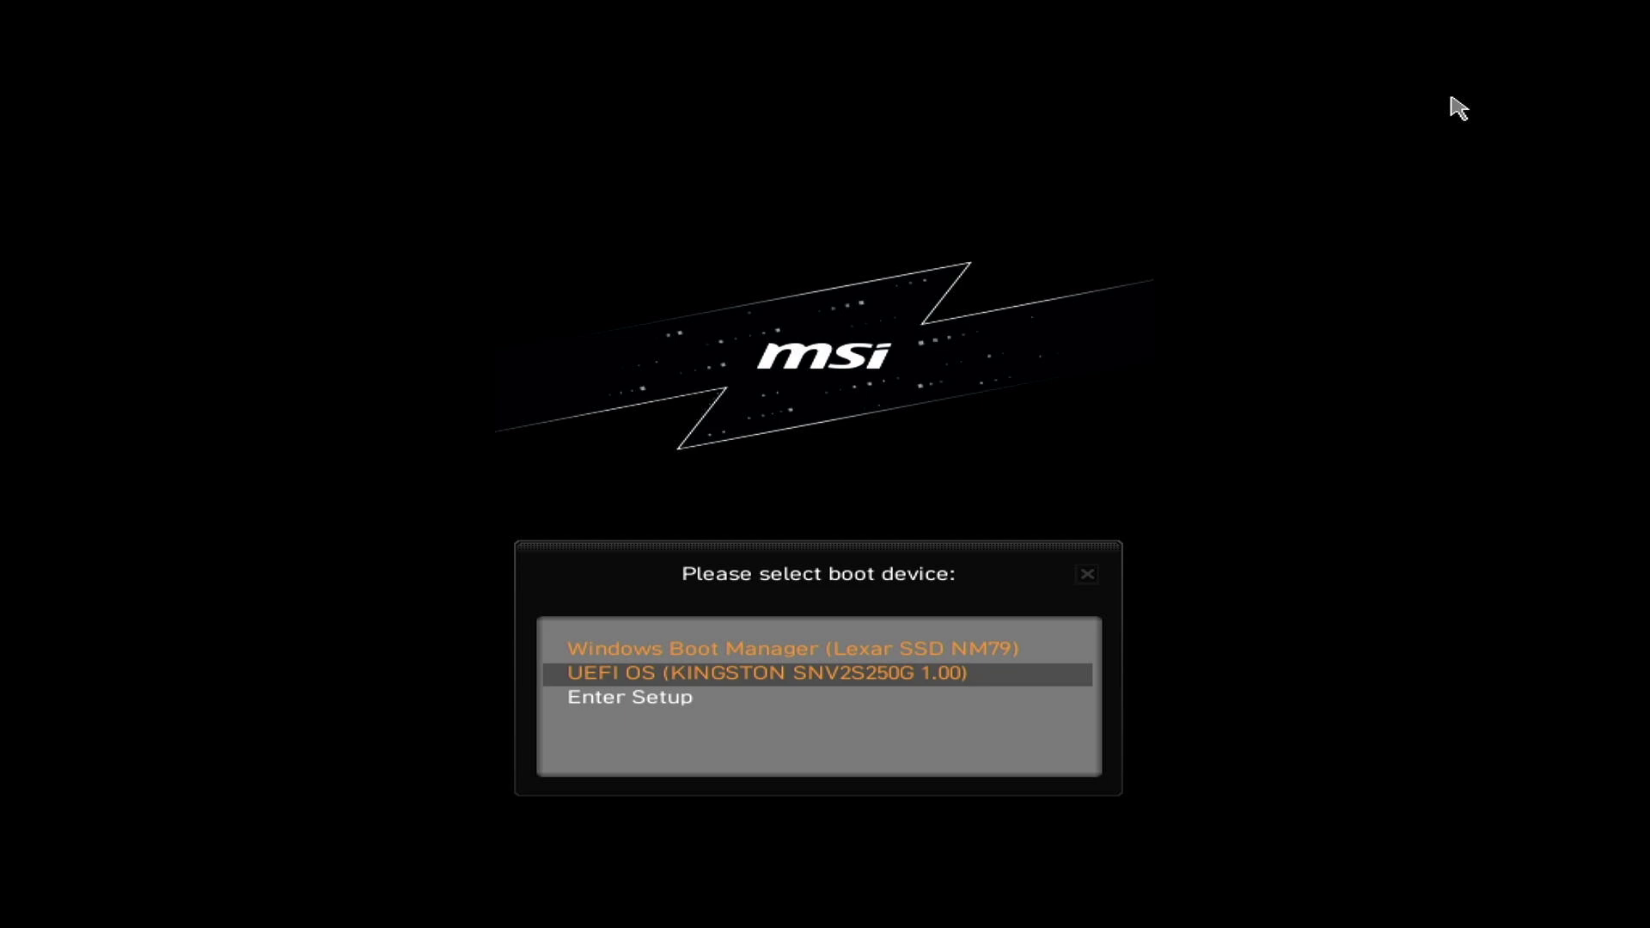
key("Return")
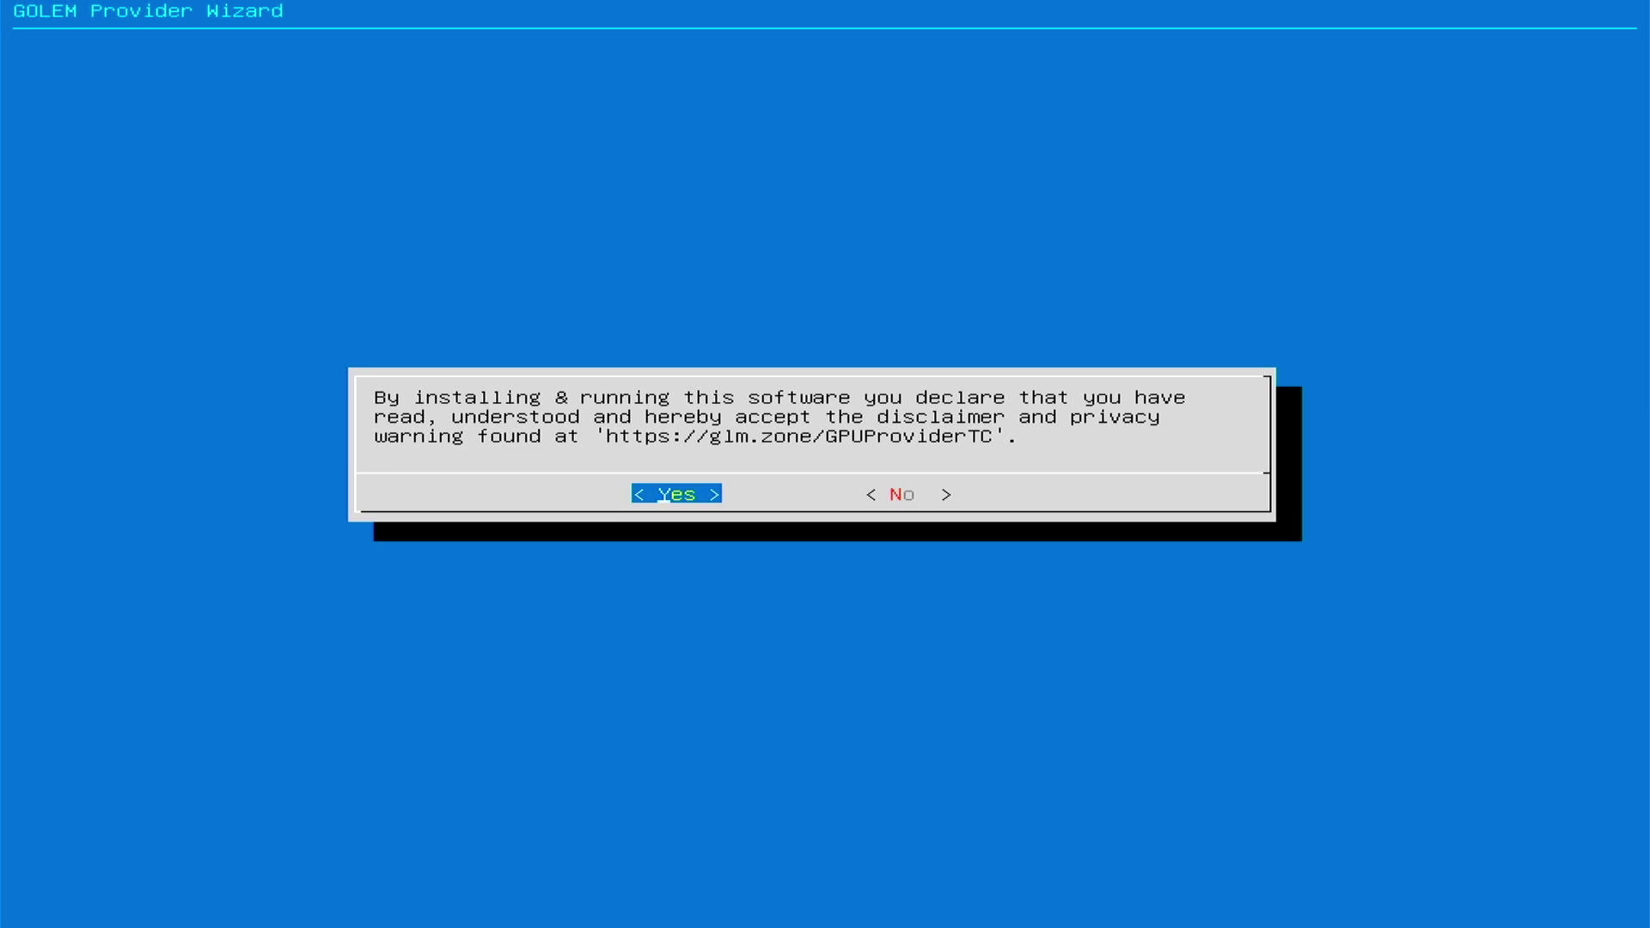
key("Return")
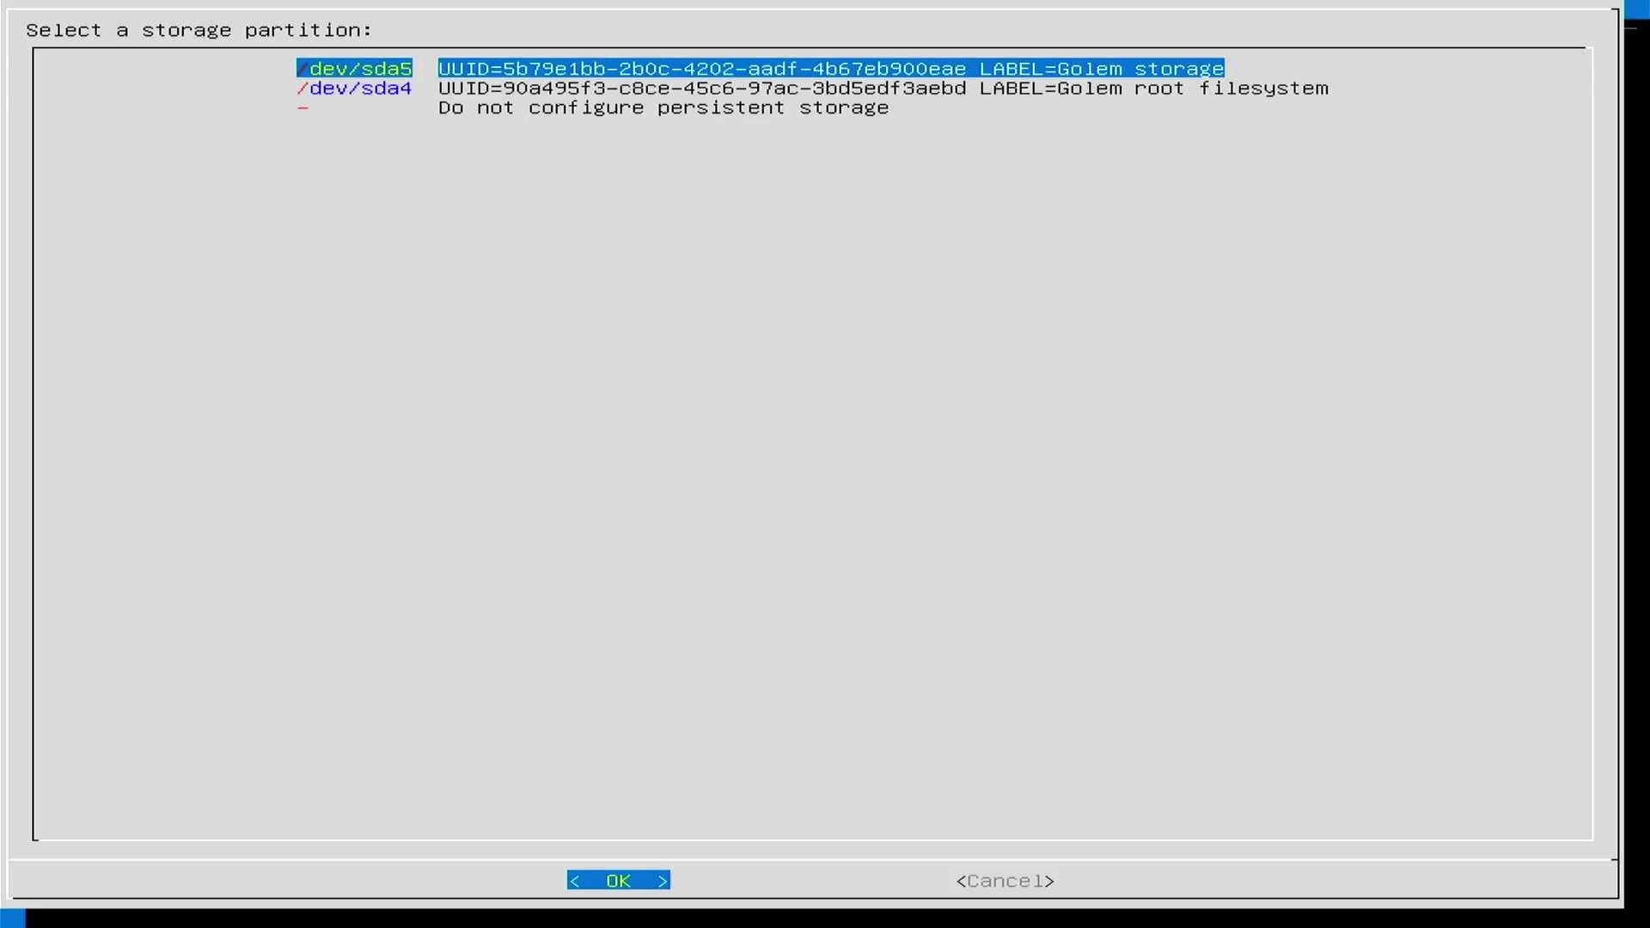
Use /dev/sda5, labelled Golem storage, as the storage partition and acknowledge the generated password and SSH address notices
key("Return")
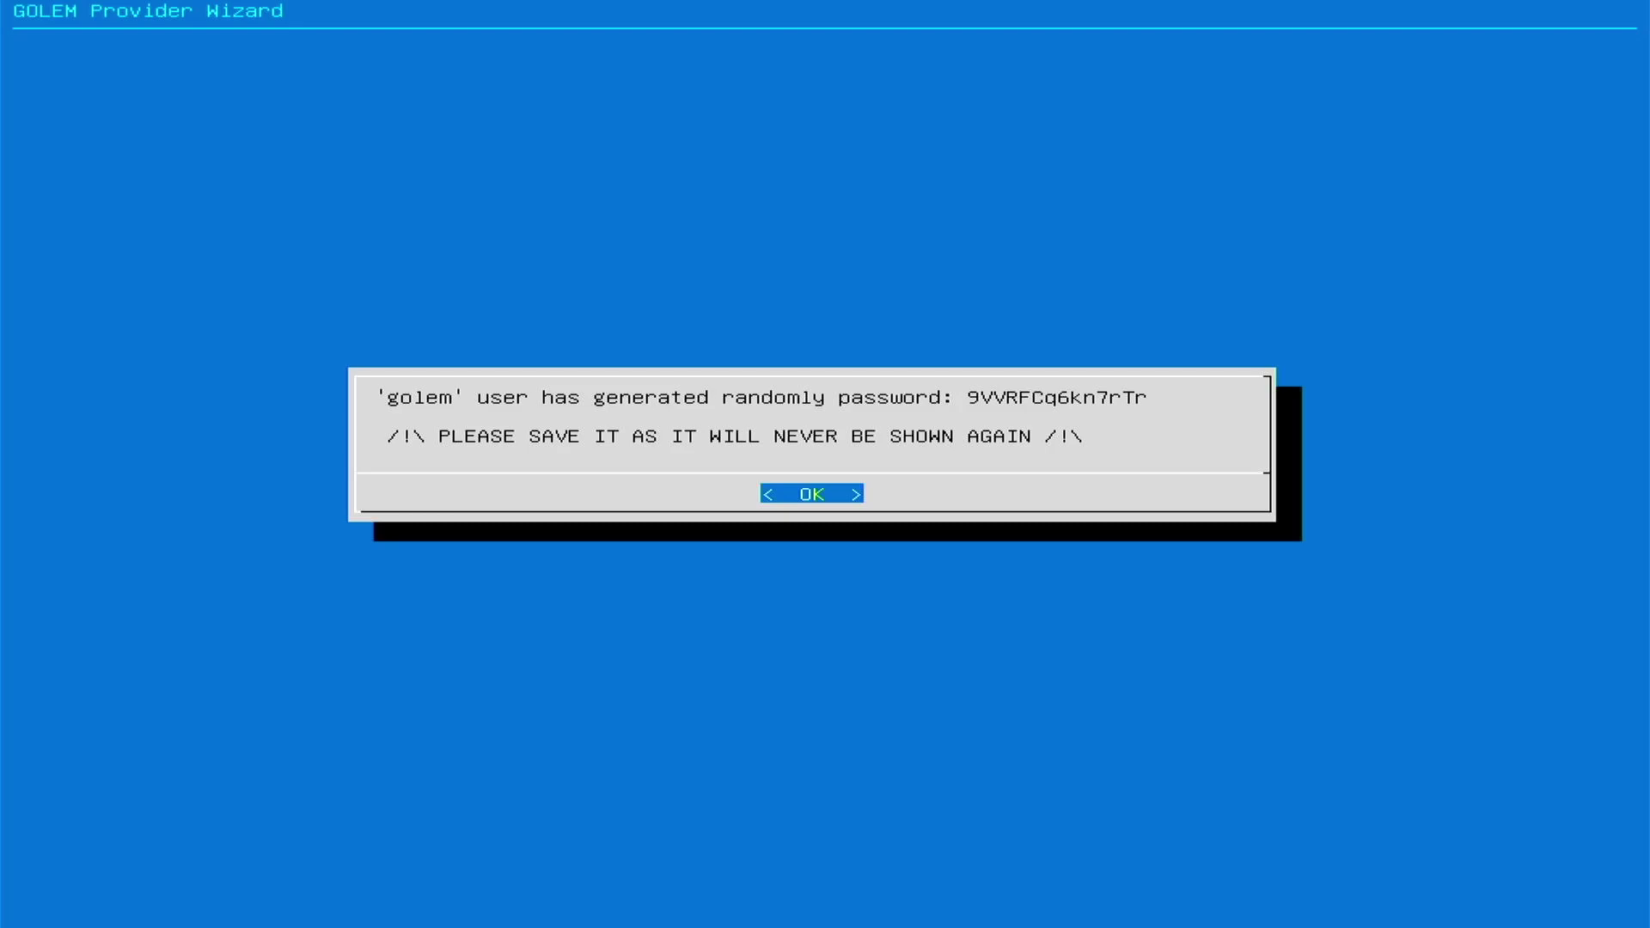
key("Return")
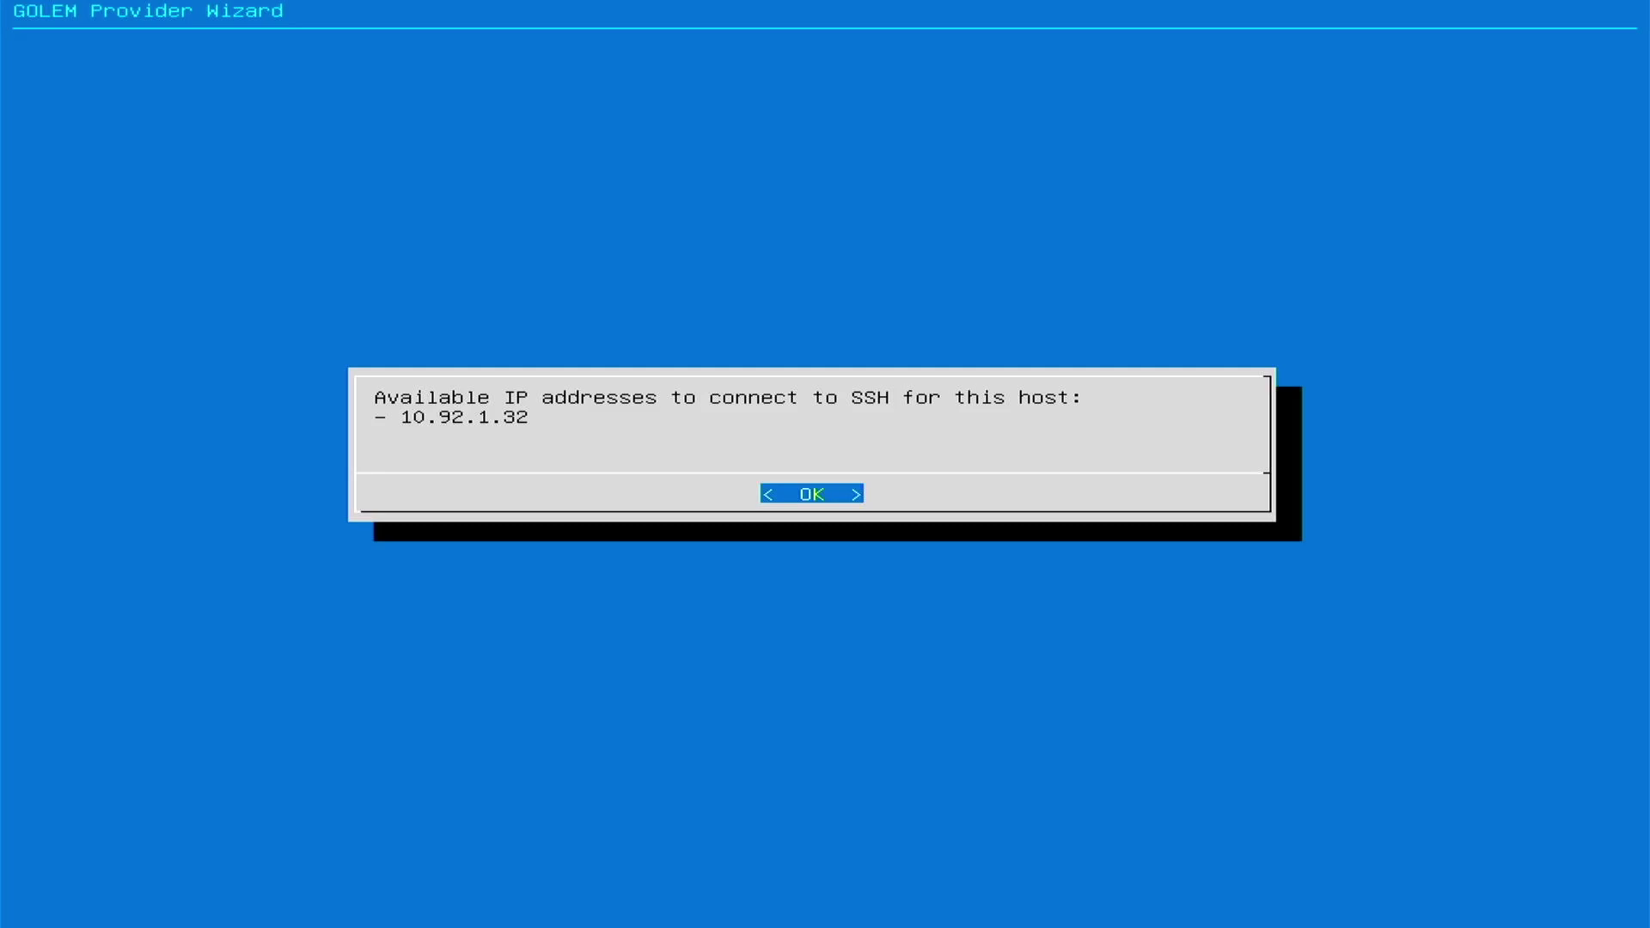
key("Return")
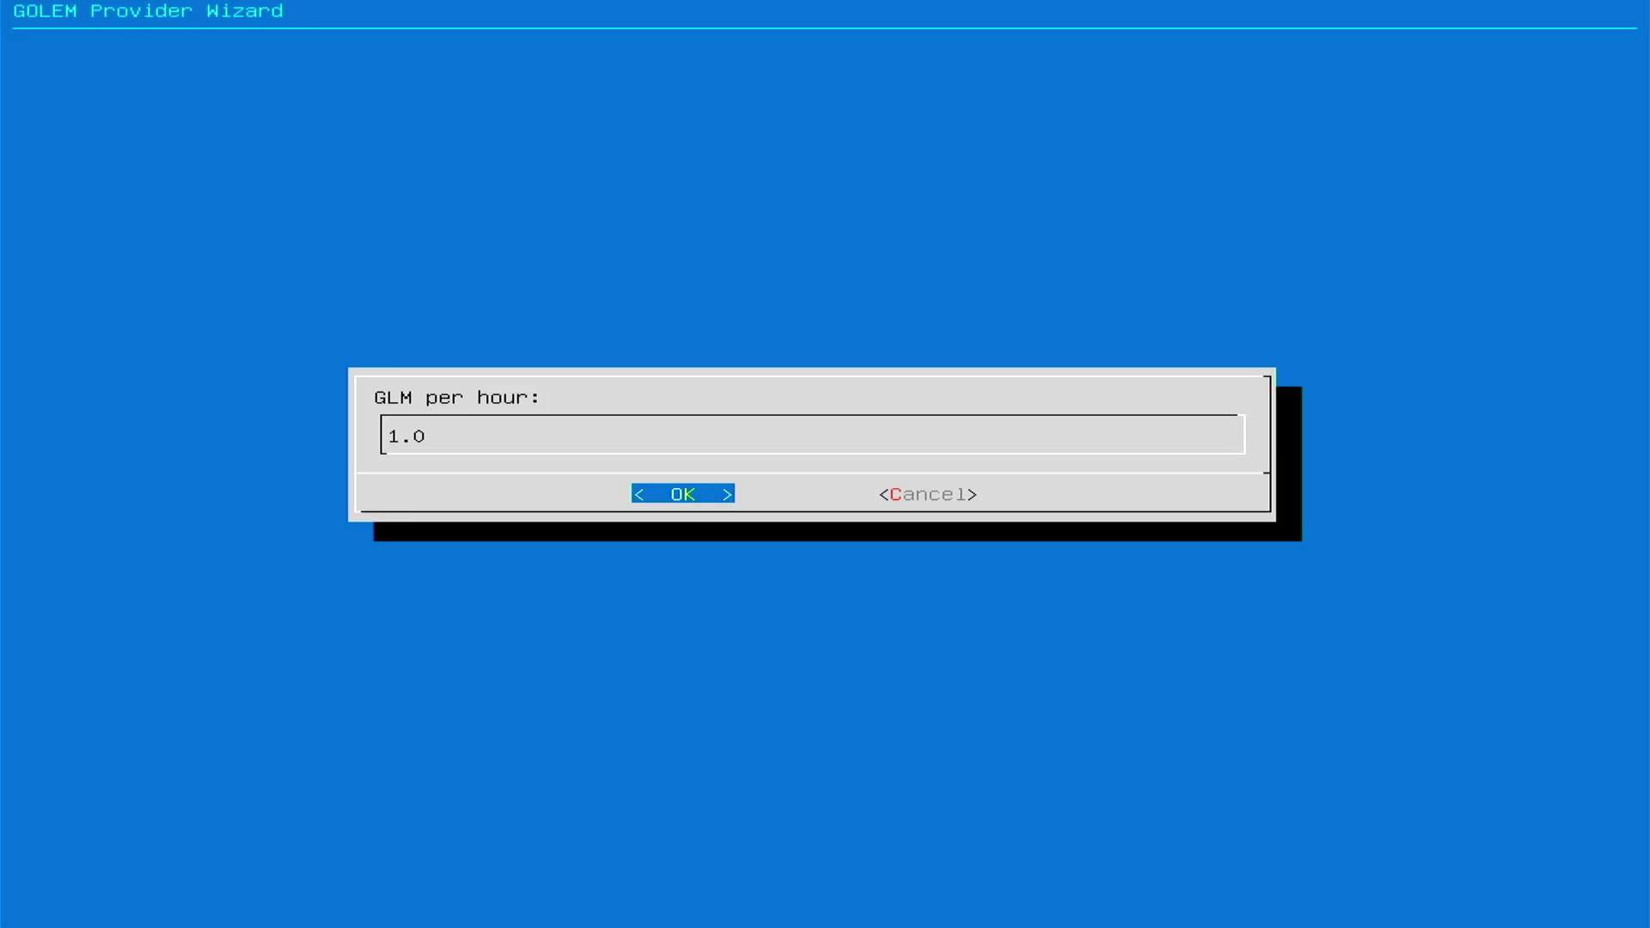
Accept a price of 1.0 GLM per hour and finish the wizard with the NVIDIA GA106 card as the GPU
key("Return")
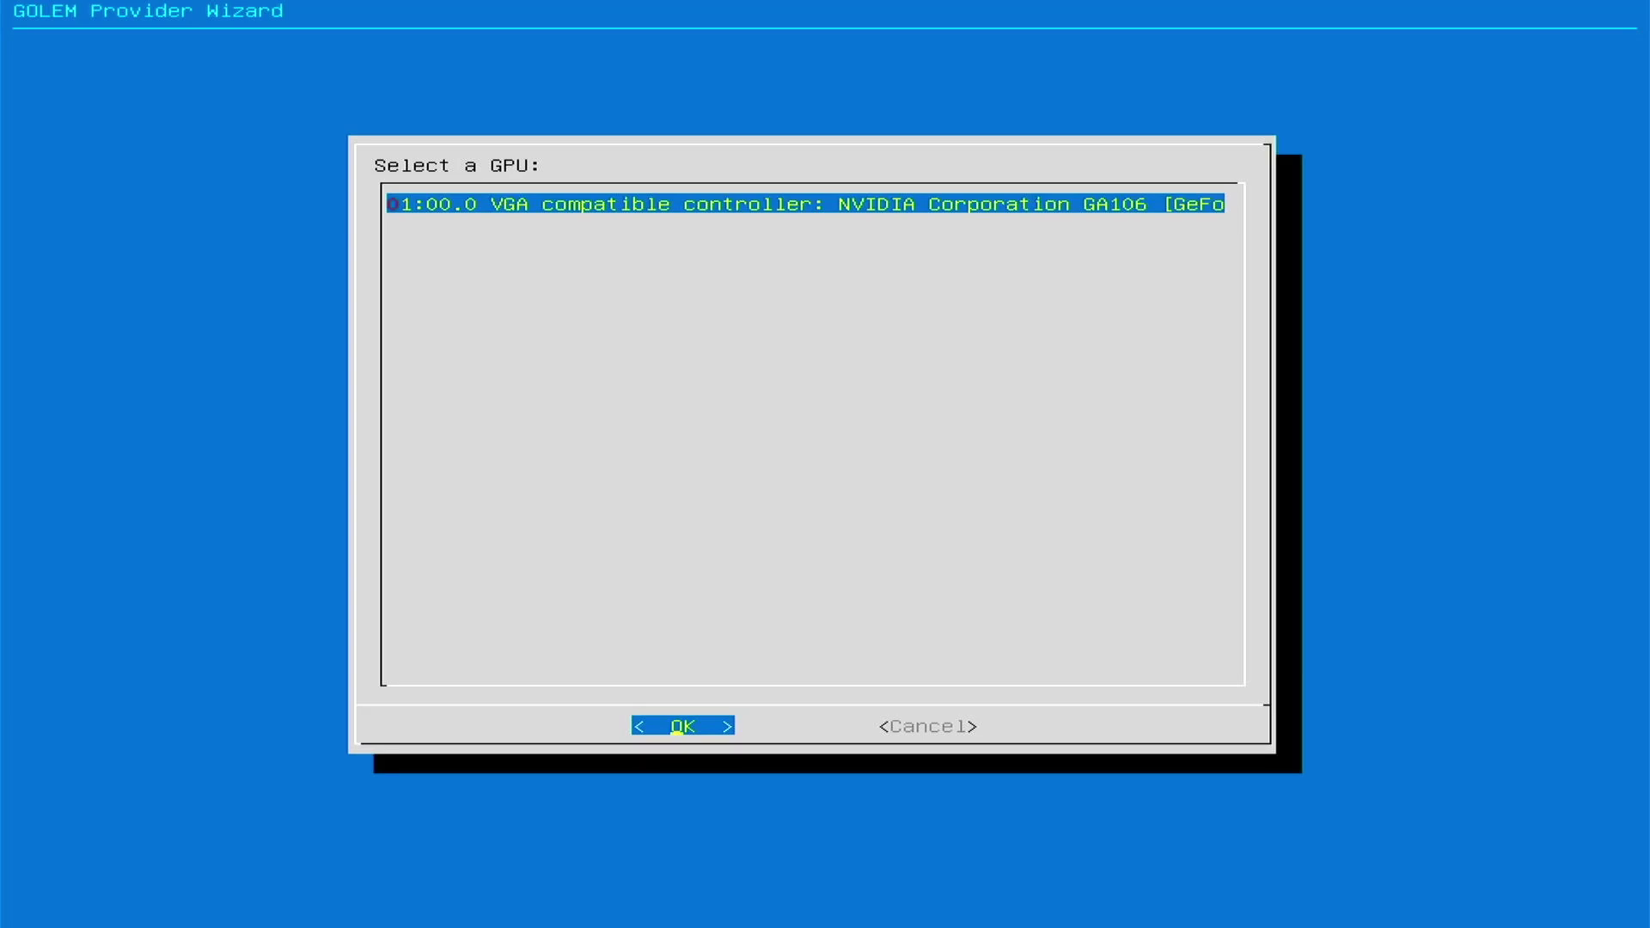
key("Return")
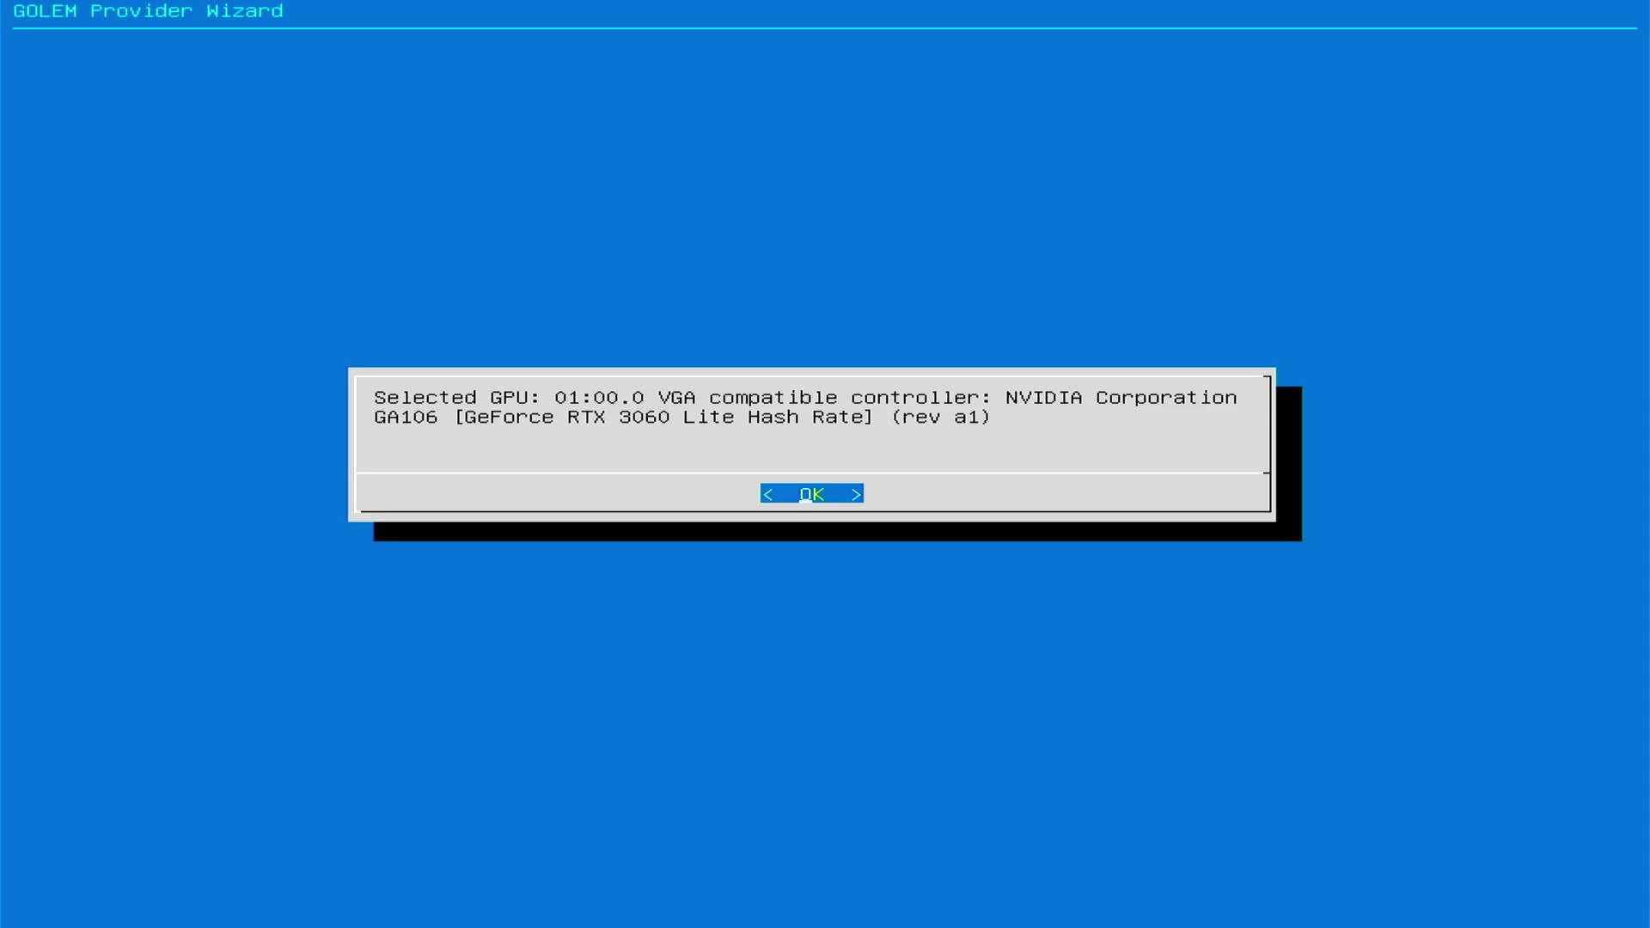
key("Return")
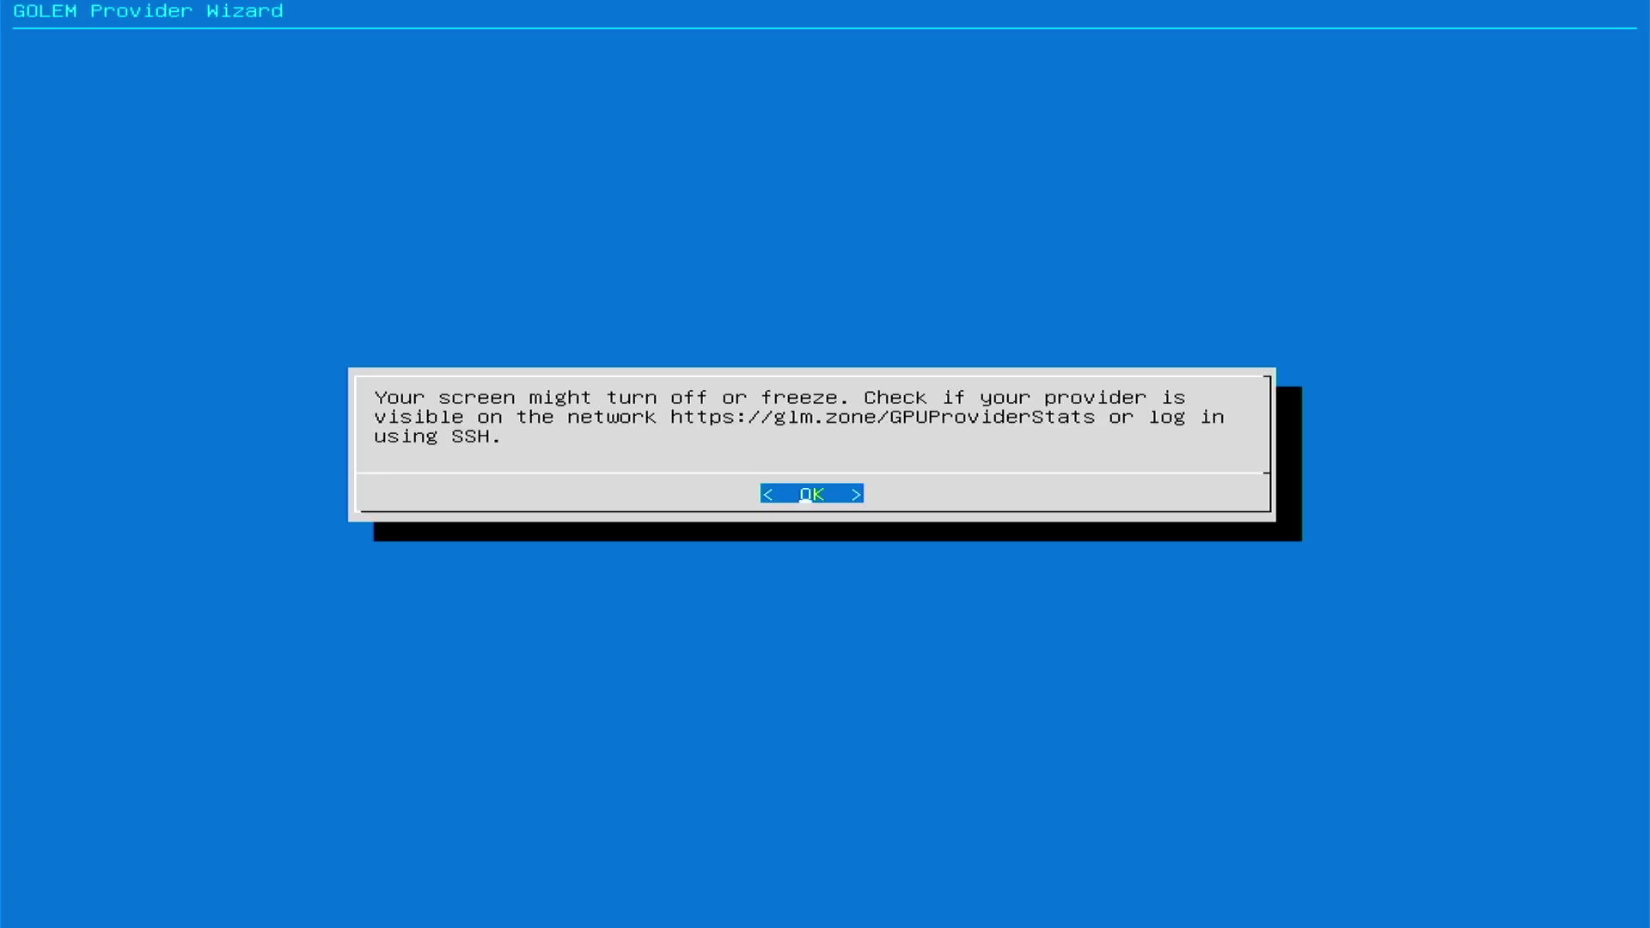
key("Return")
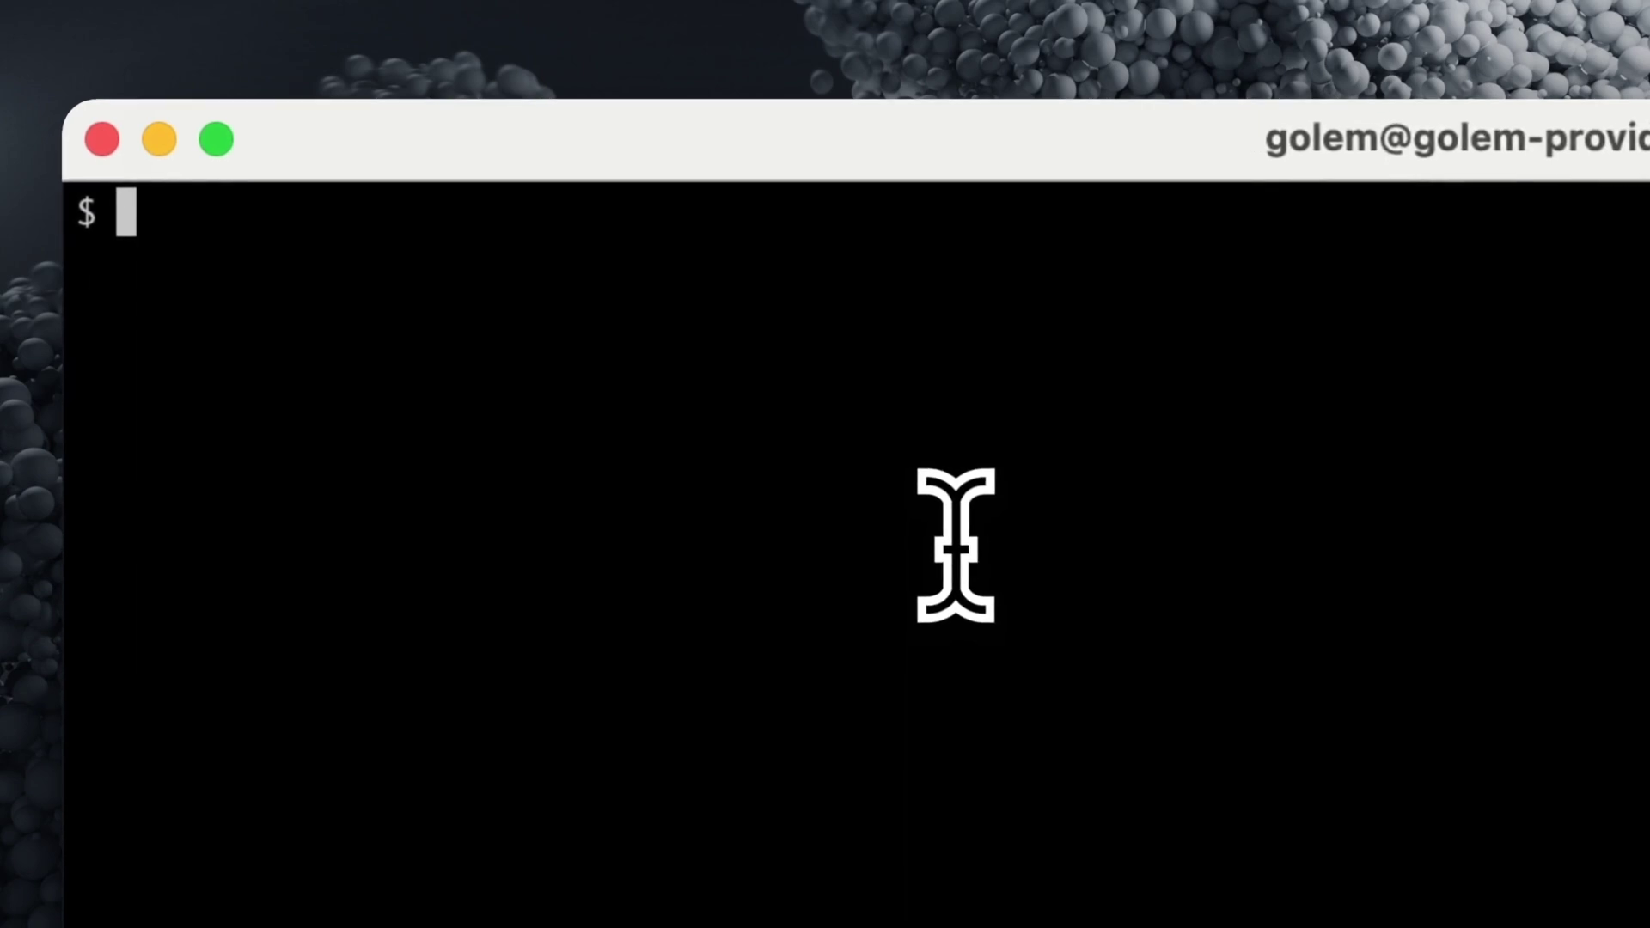
type("ssh golem")
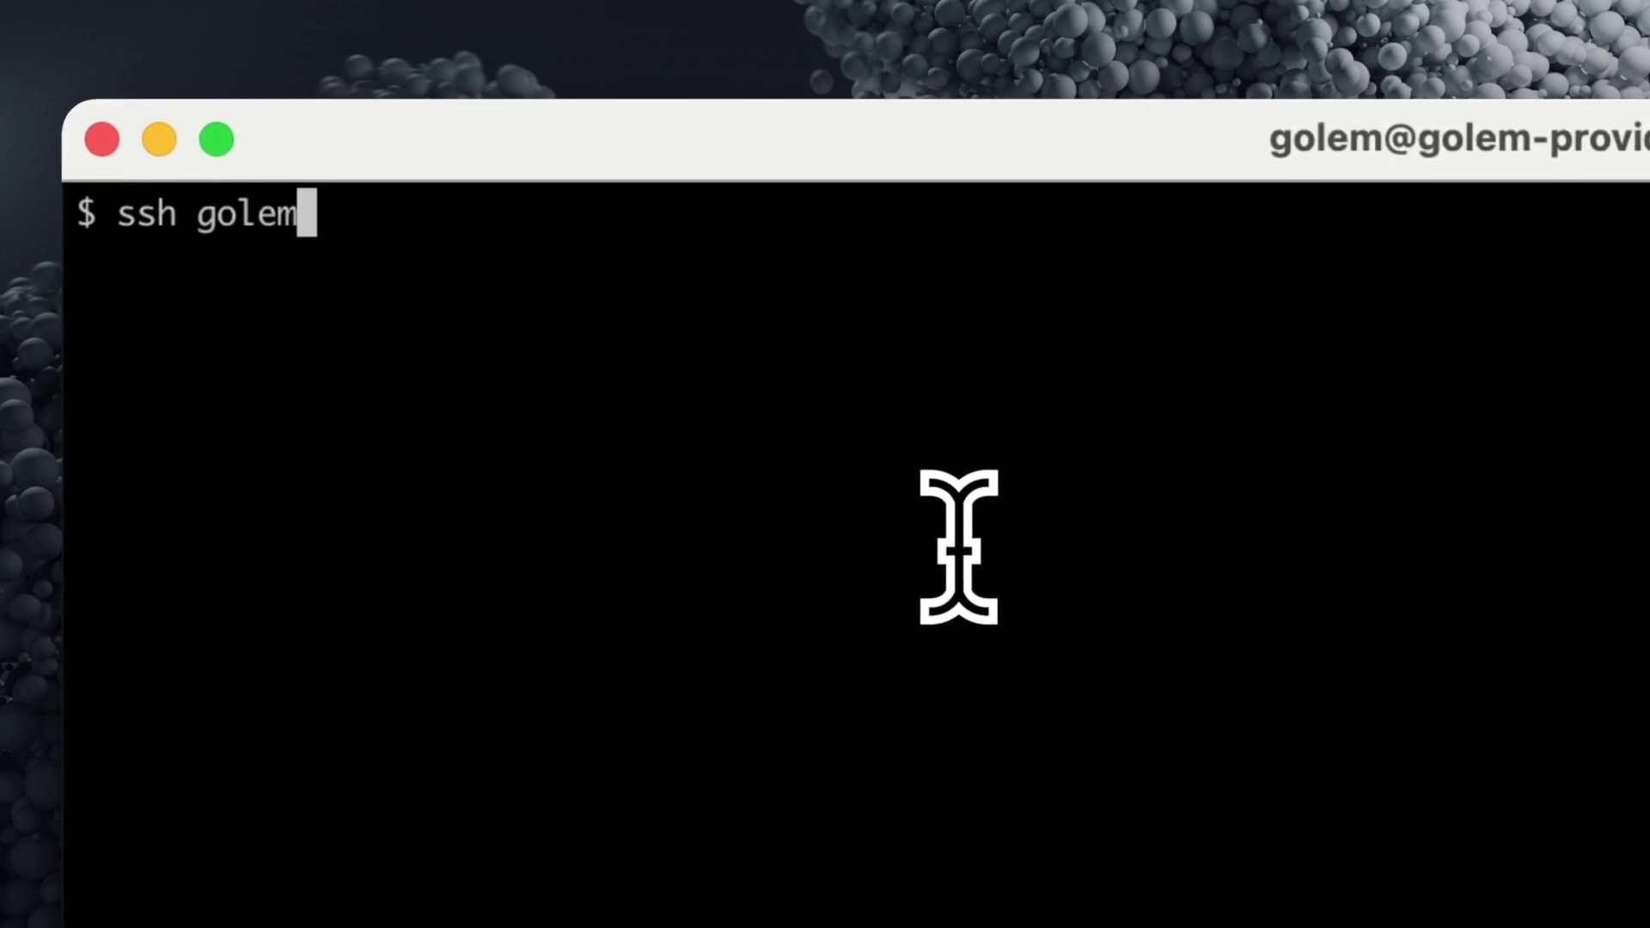
type("@10.9")
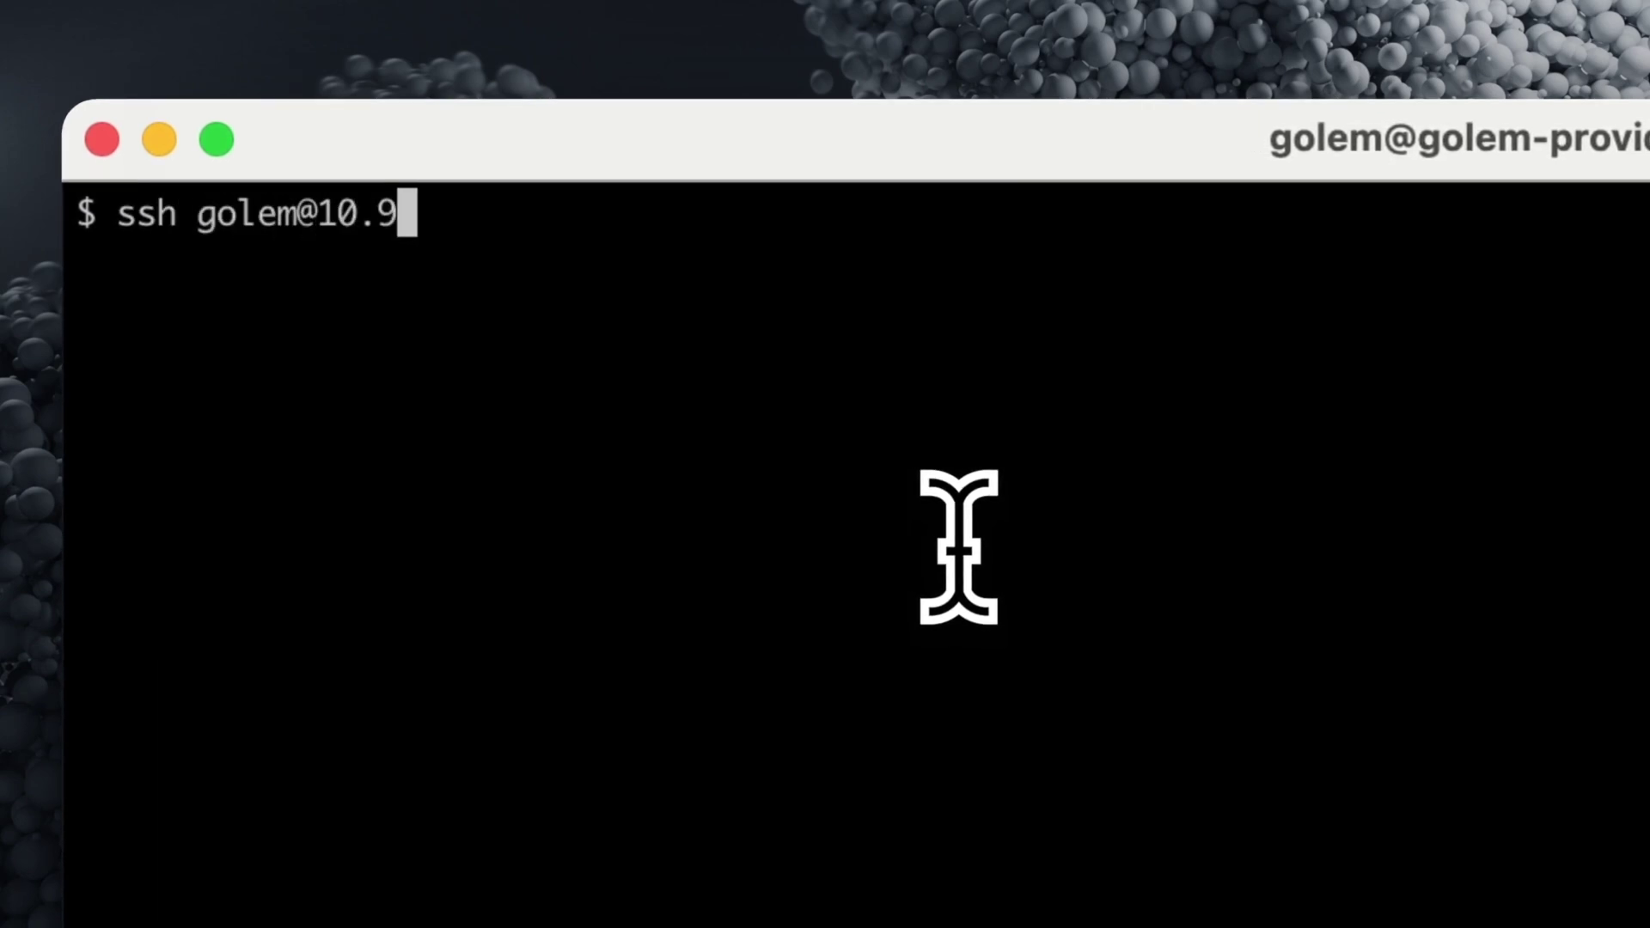
type("2.1.32")
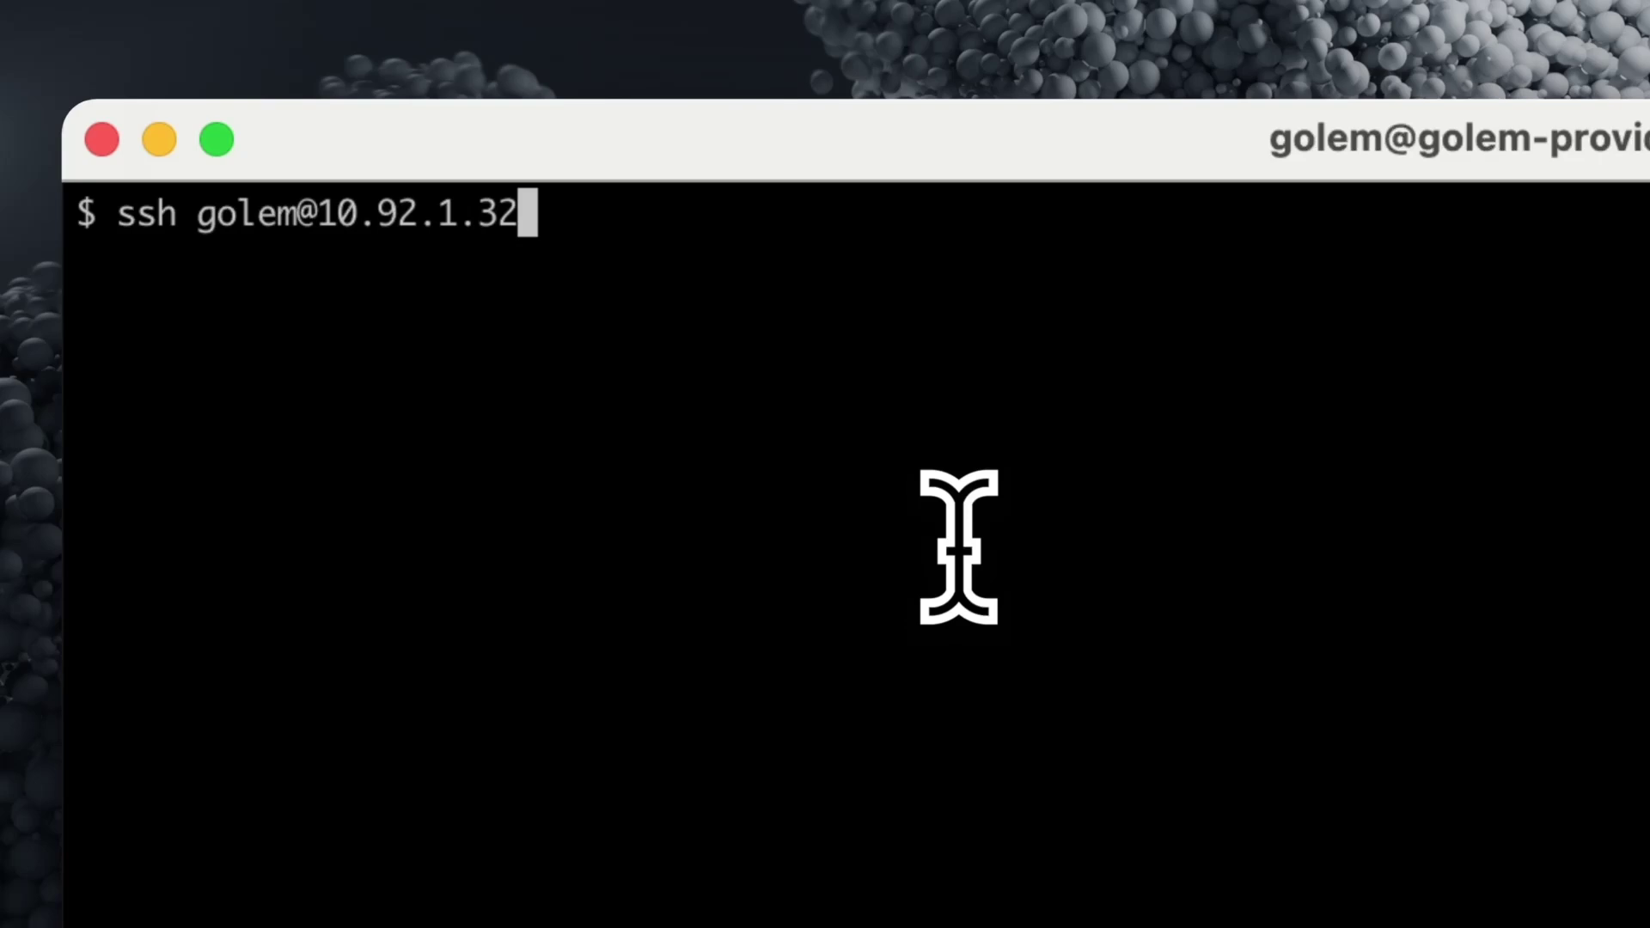
key("Return")
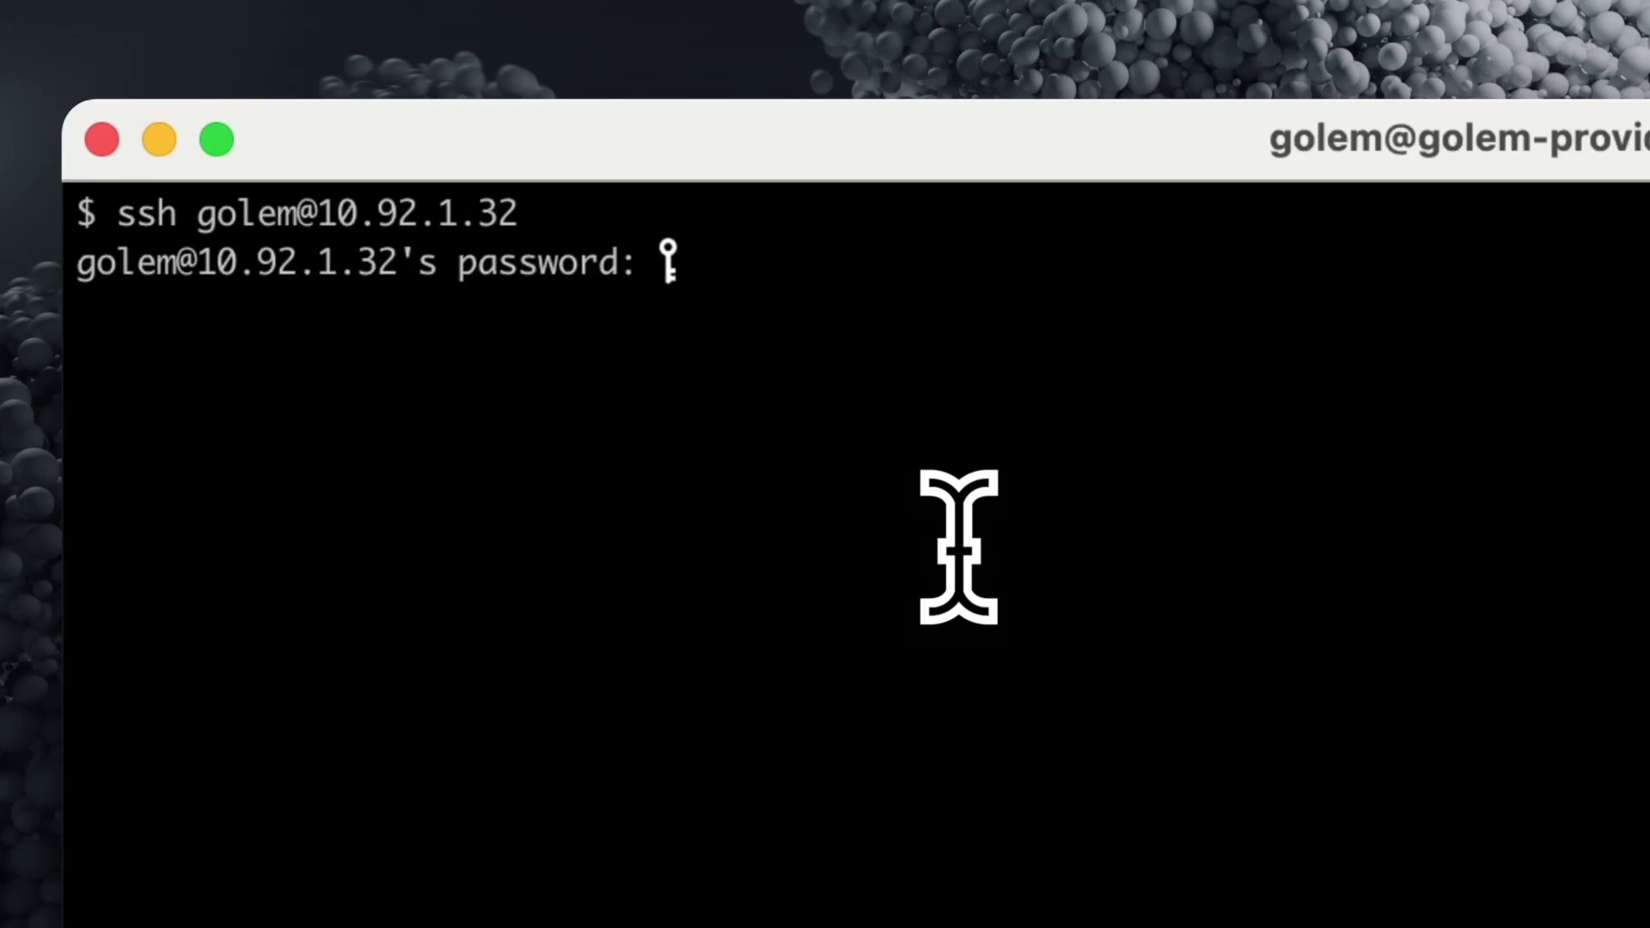
key("Return")
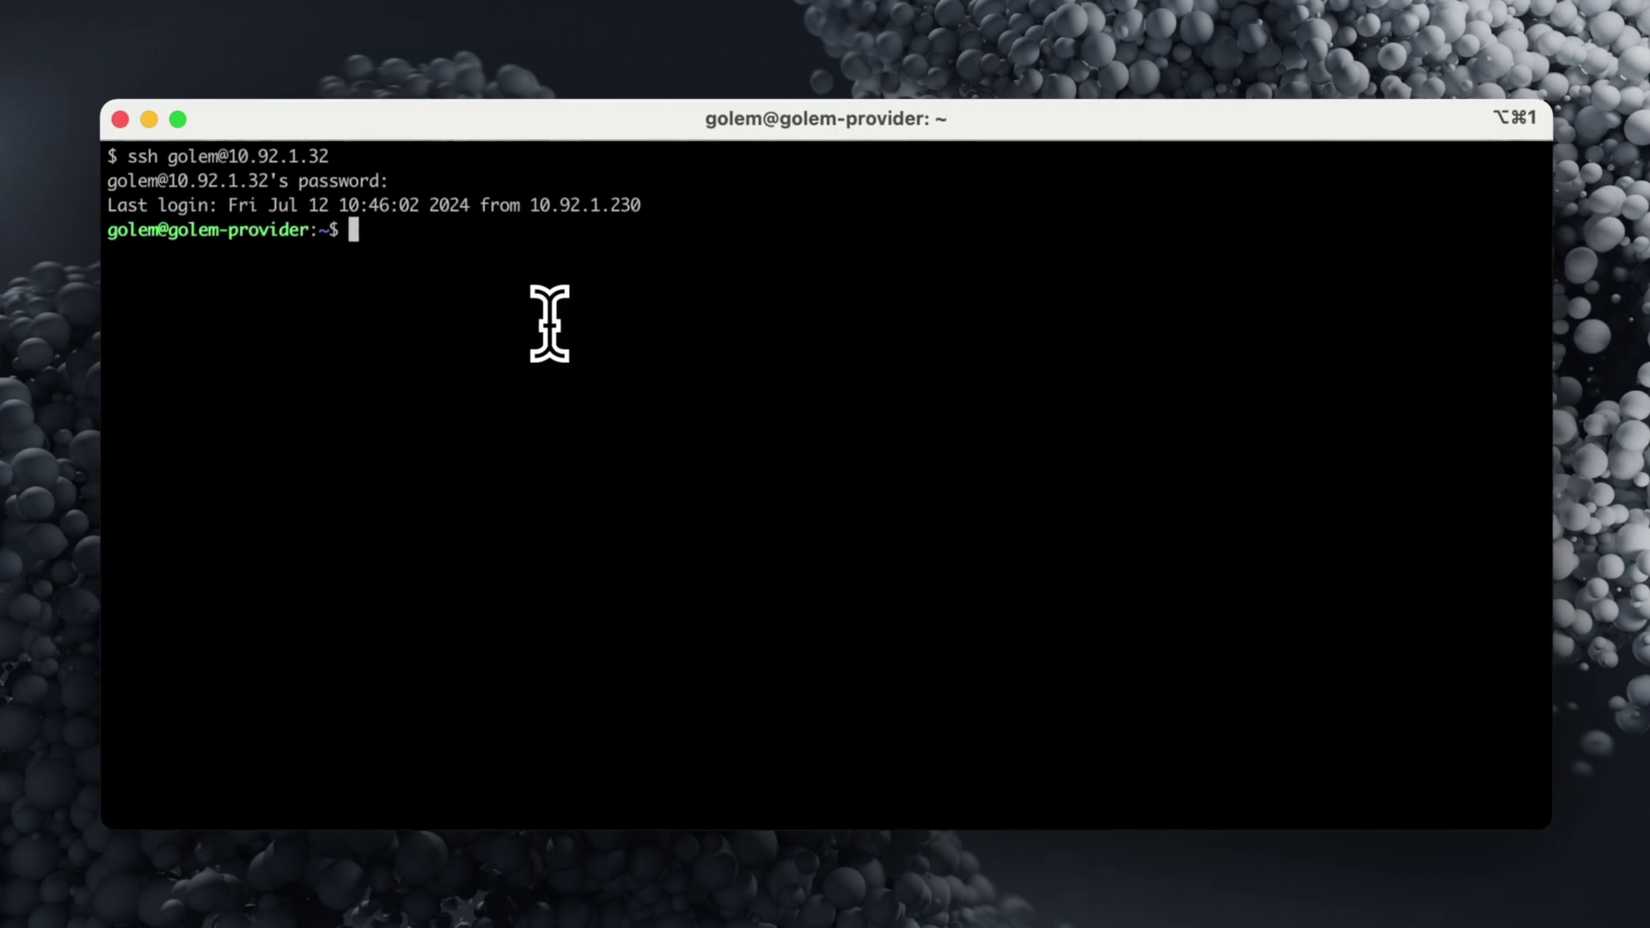
Check the provider's state by running golemsp status
type("g")
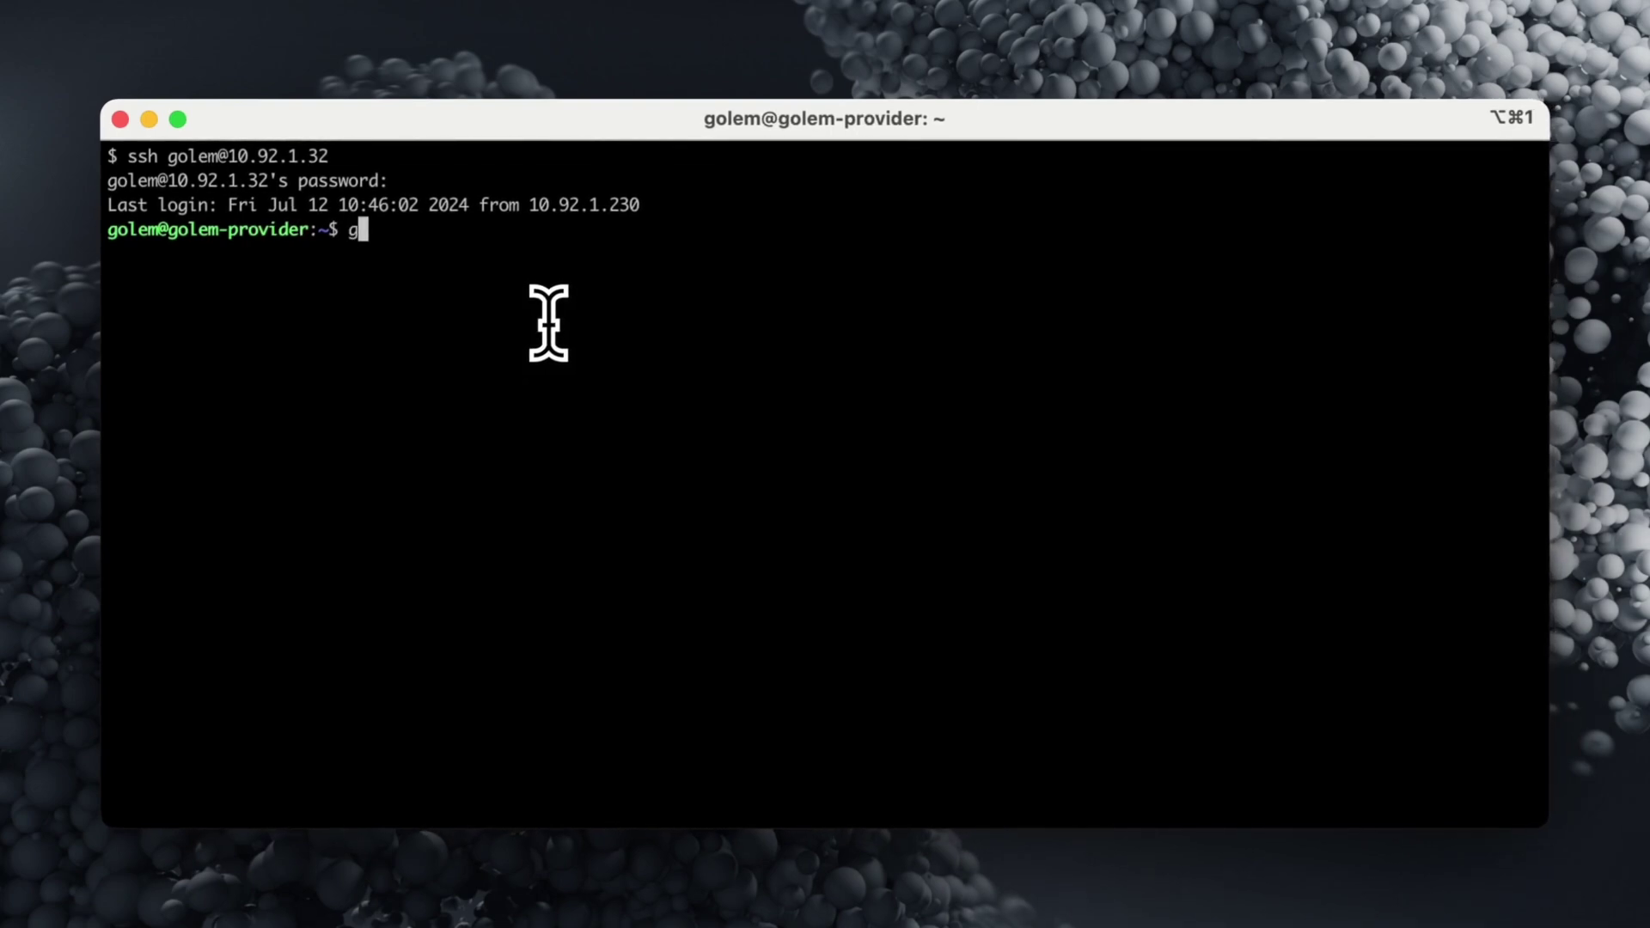
type("olemsp status")
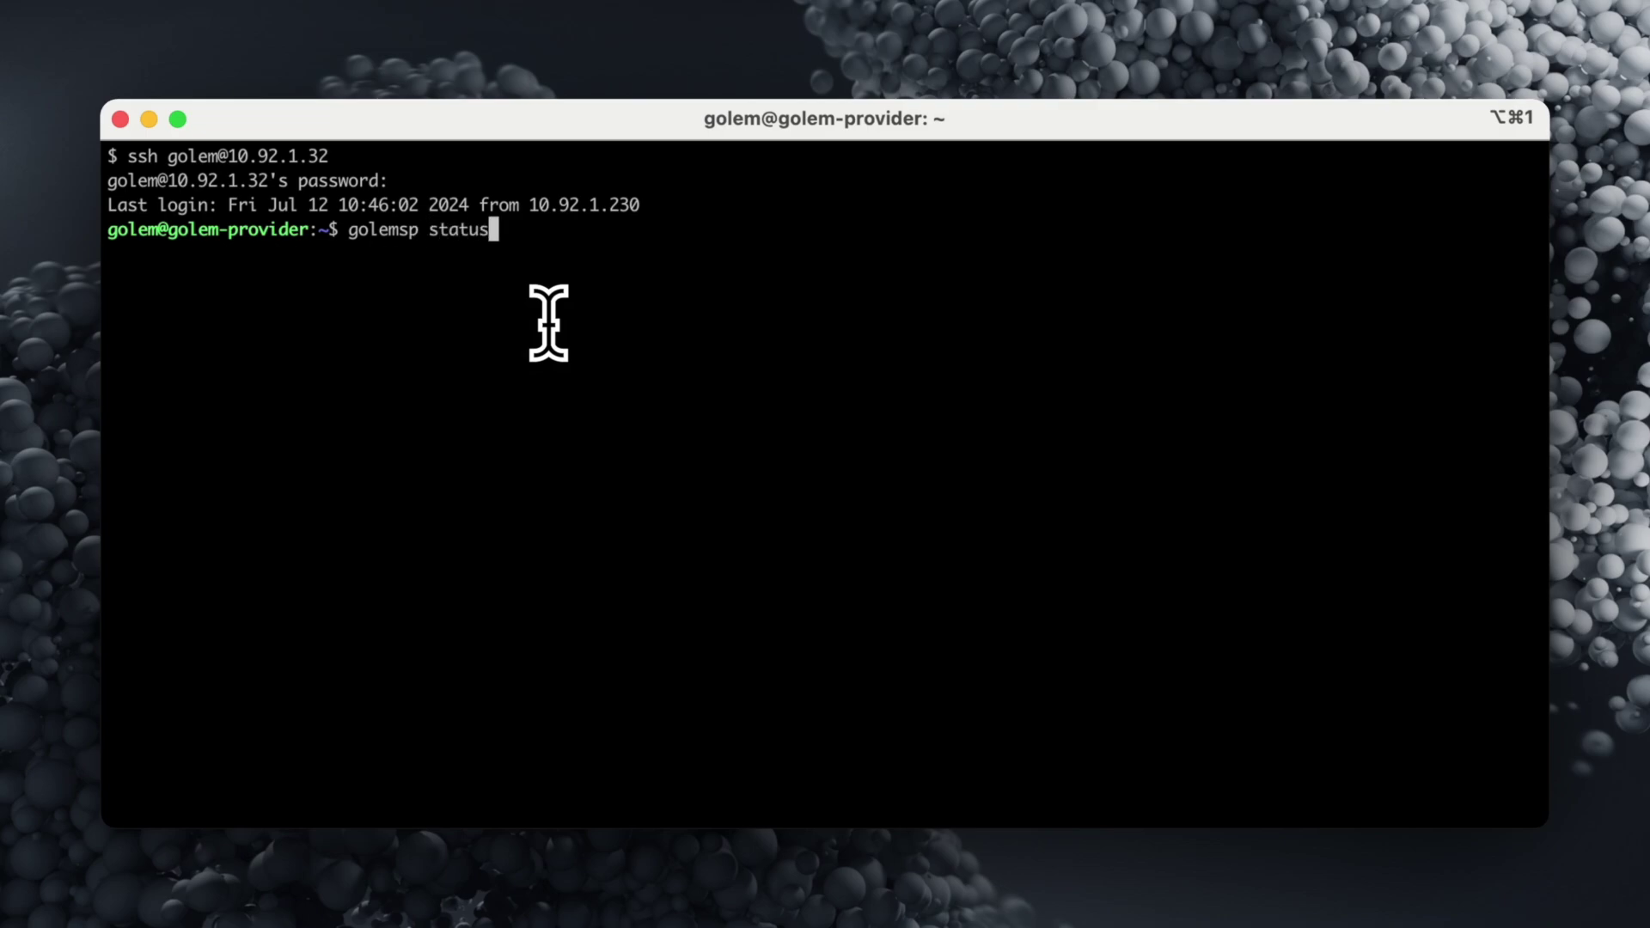
key("Return")
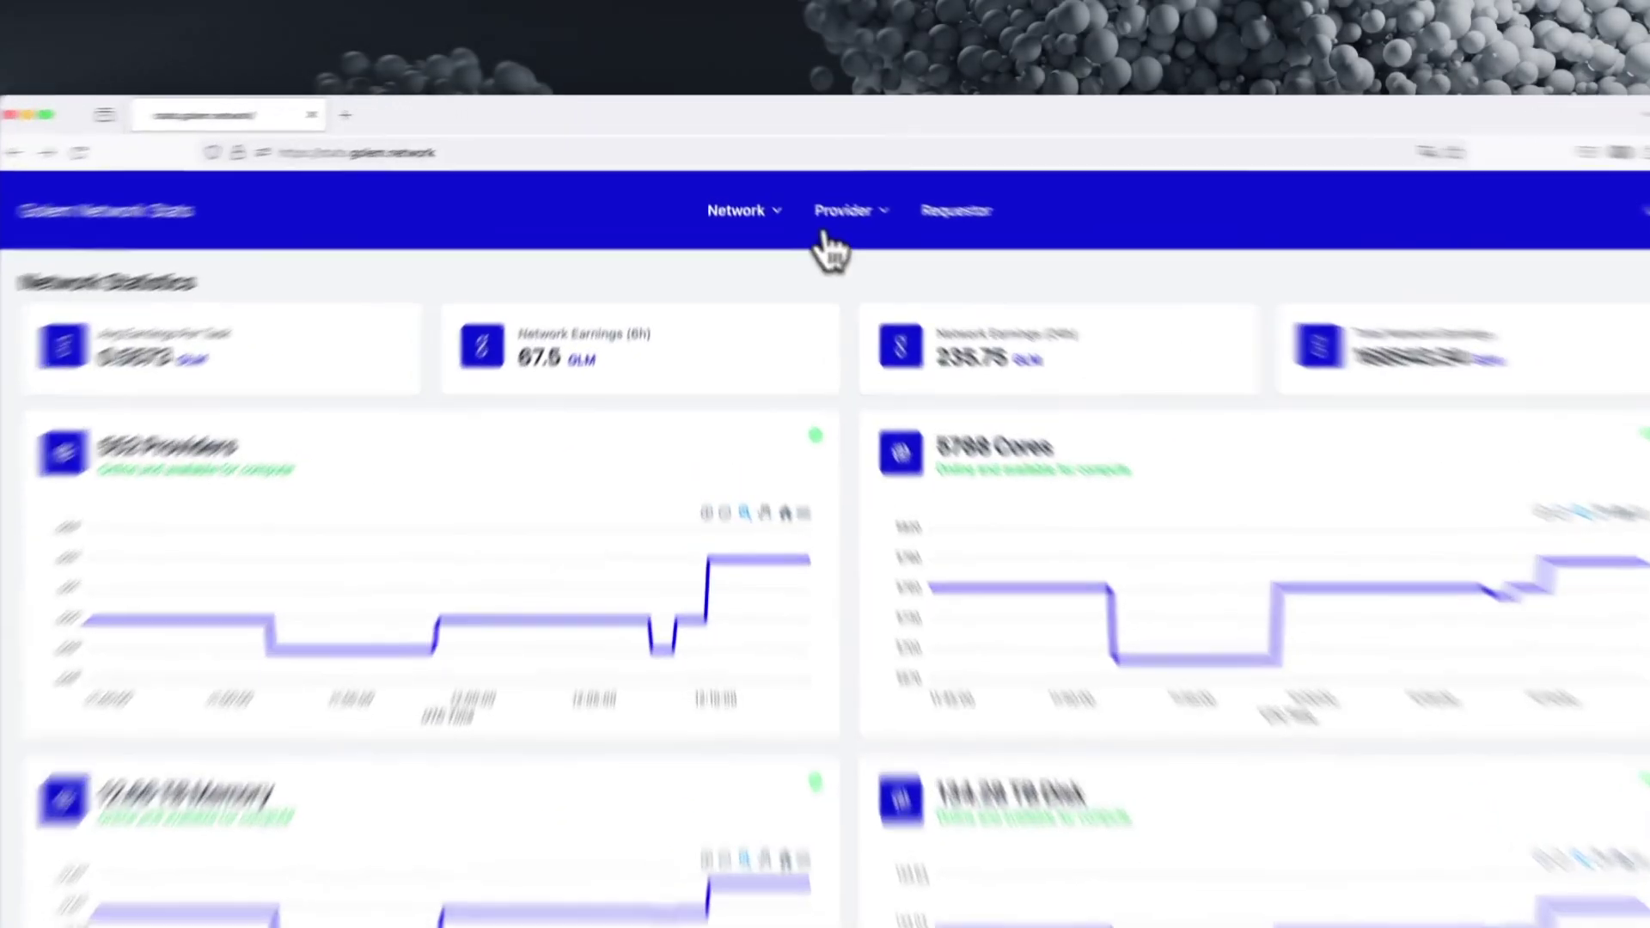
On Golem Network Stats in the browser, filter the online providers by node name foregoing-drain and open that node's details
left_click(834, 225)
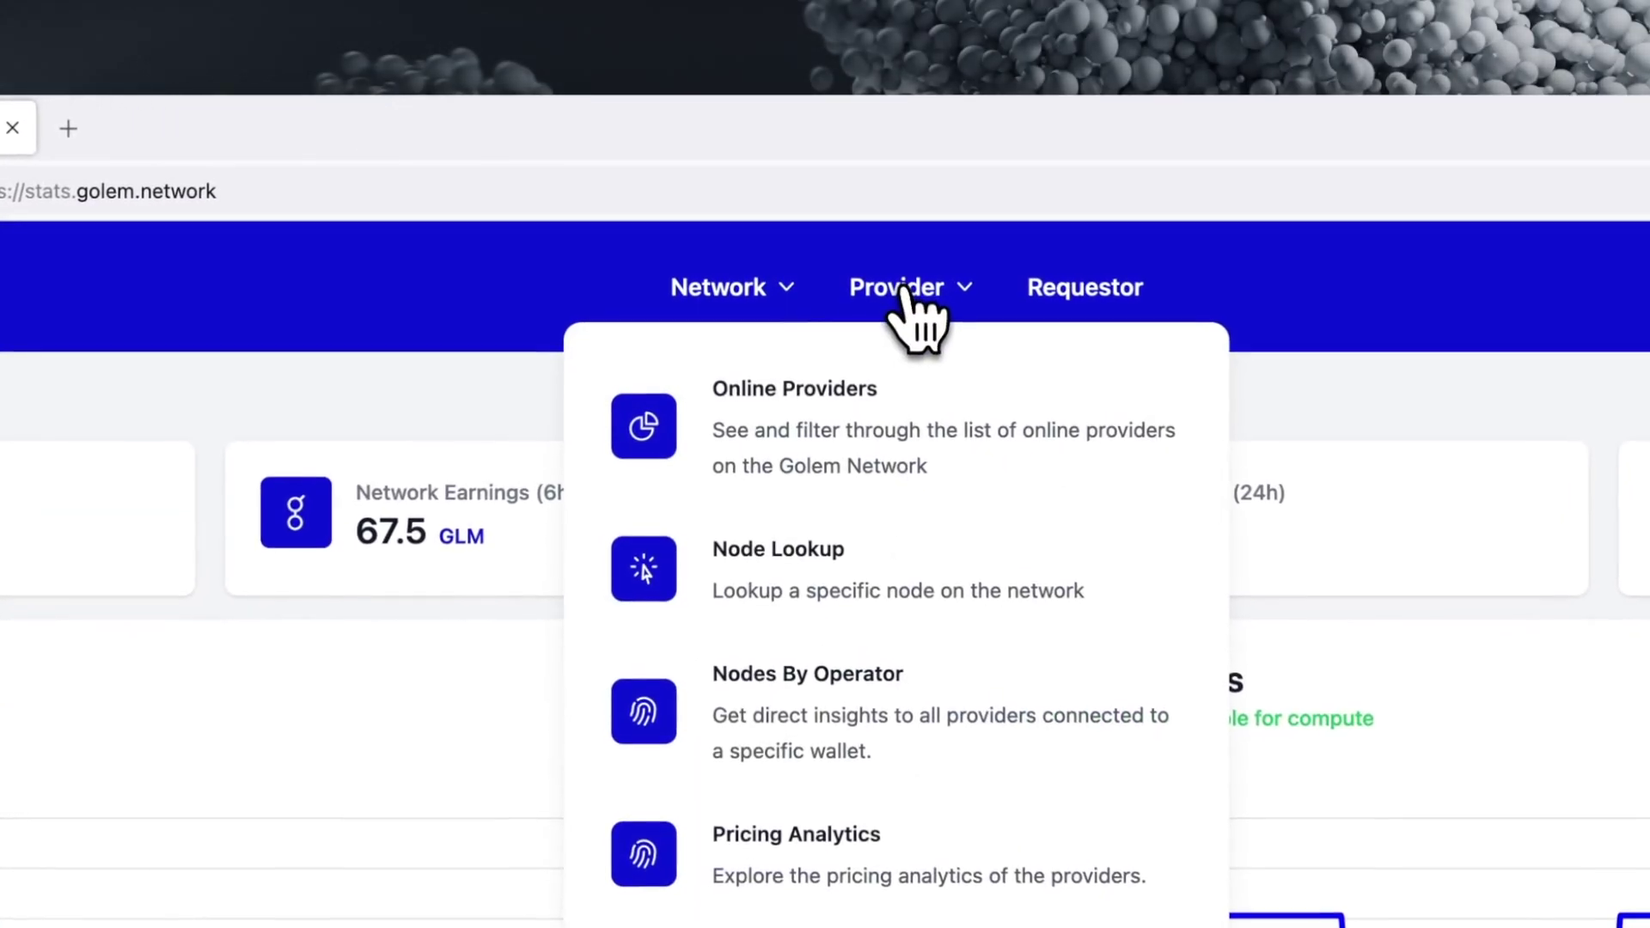
left_click(771, 438)
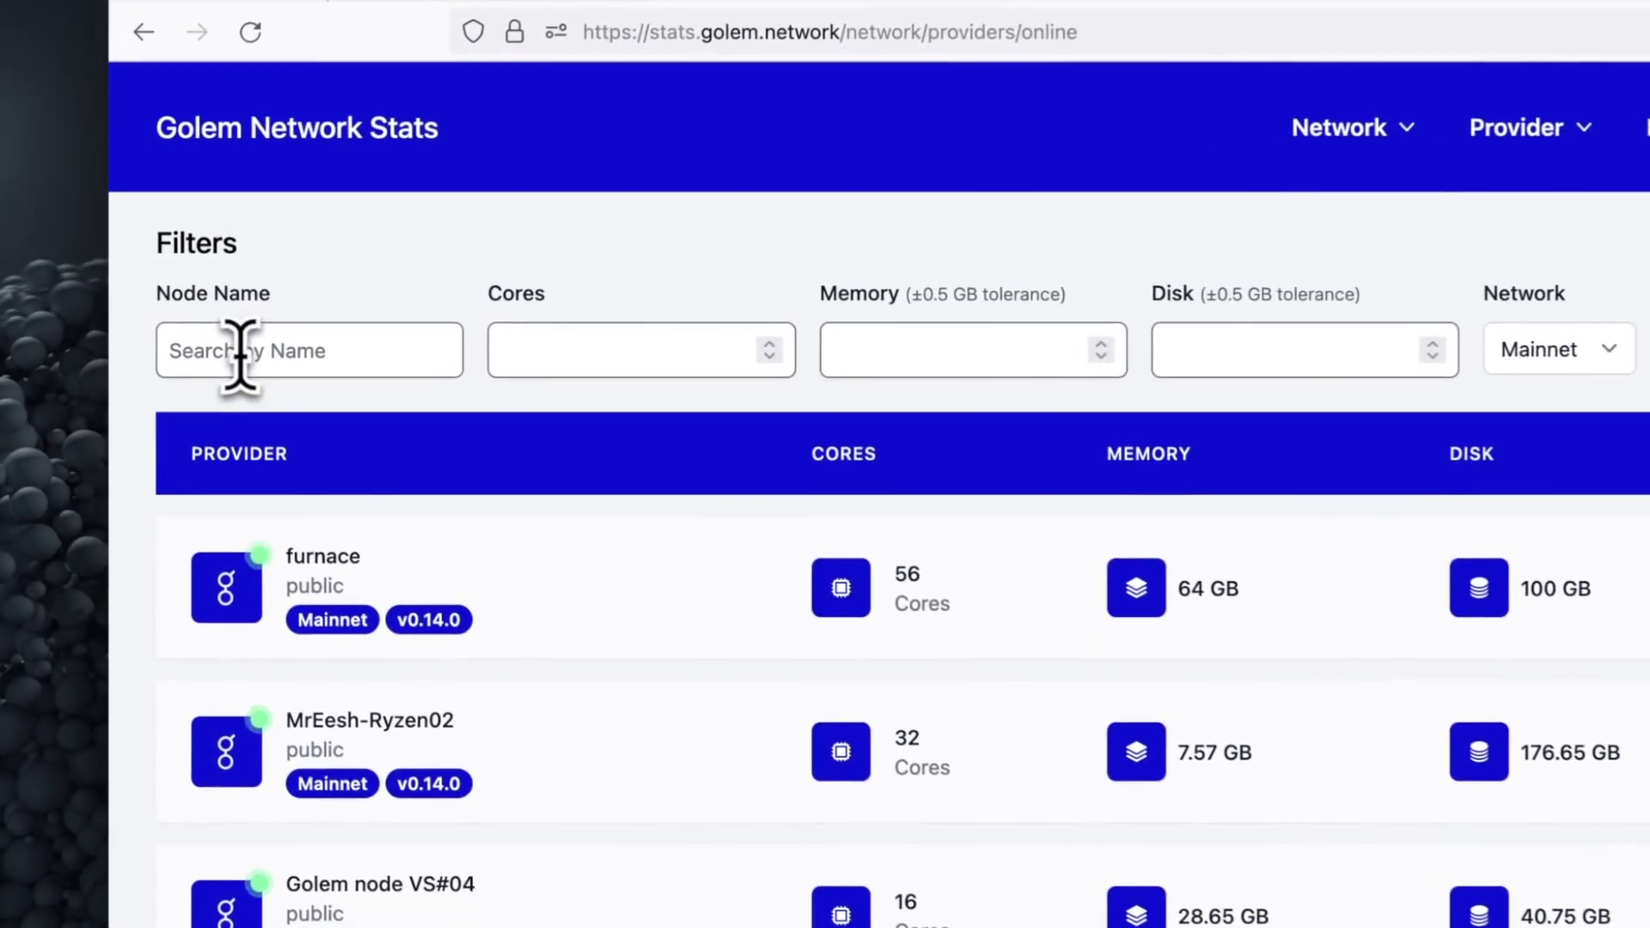
left_click(240, 352)
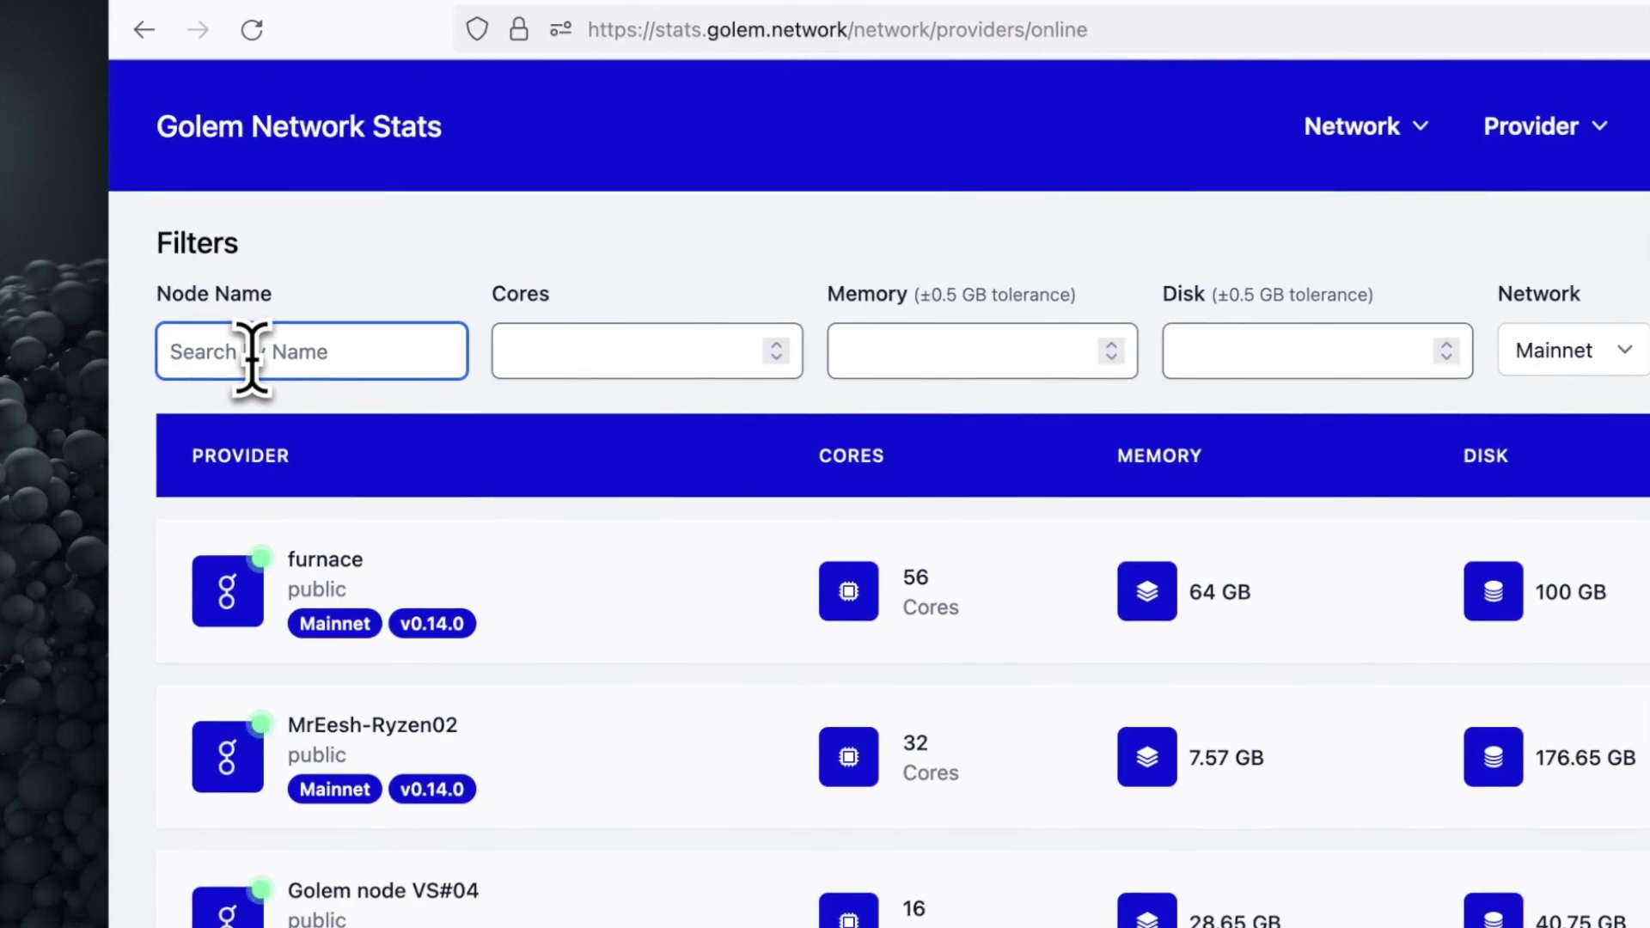
type("foregoing-drain")
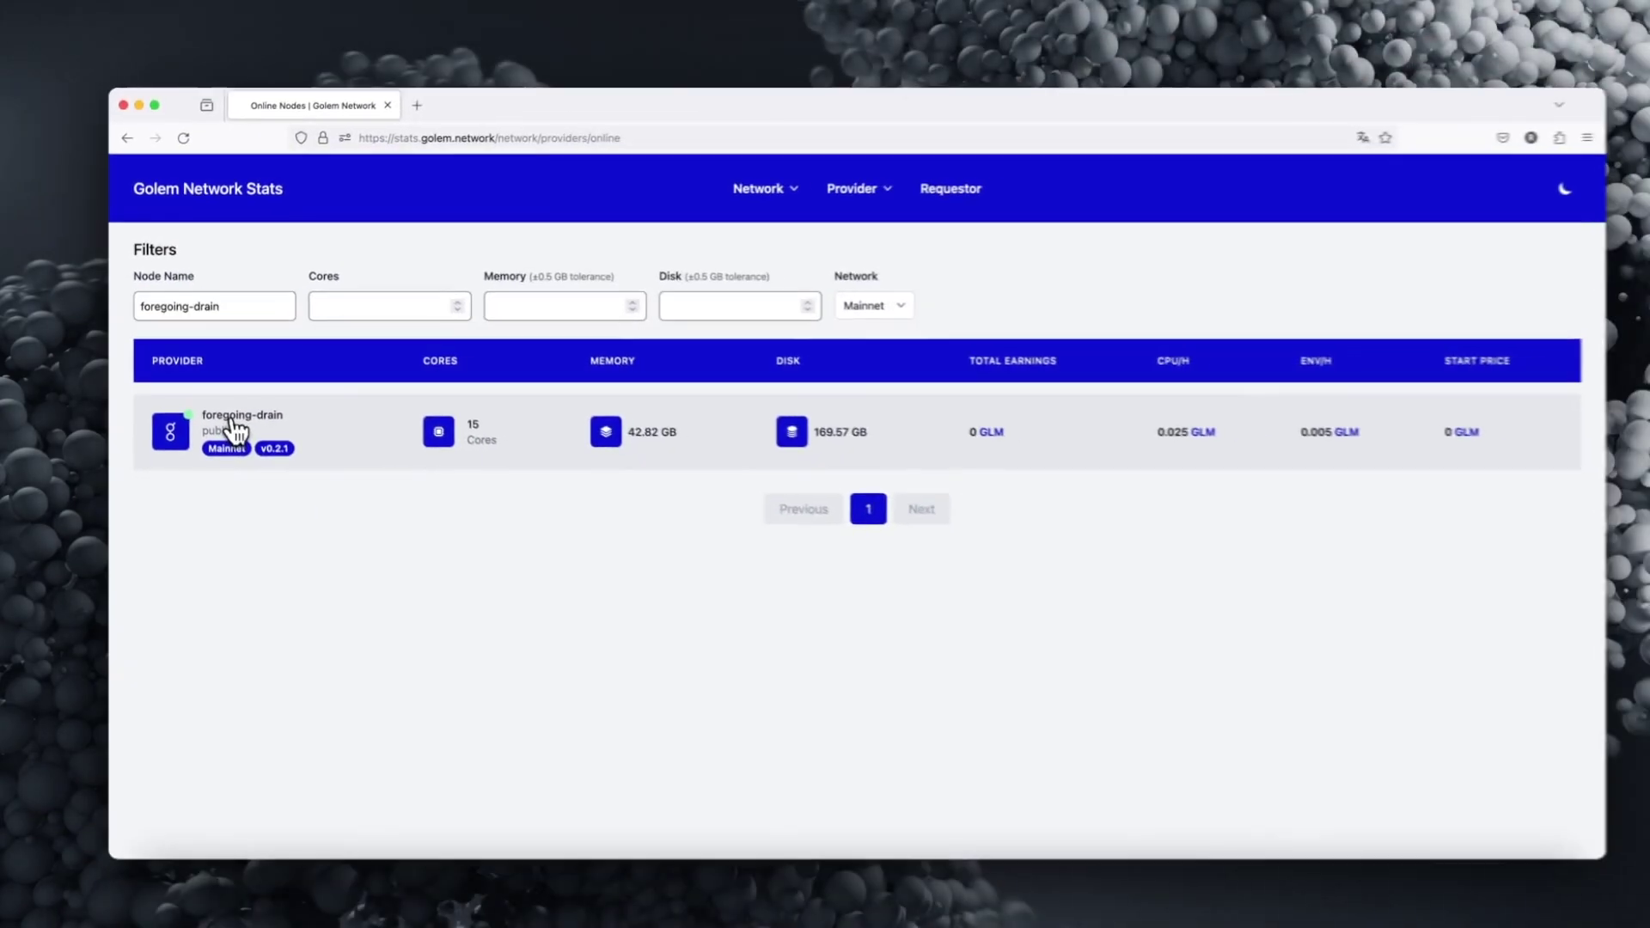
left_click(234, 427)
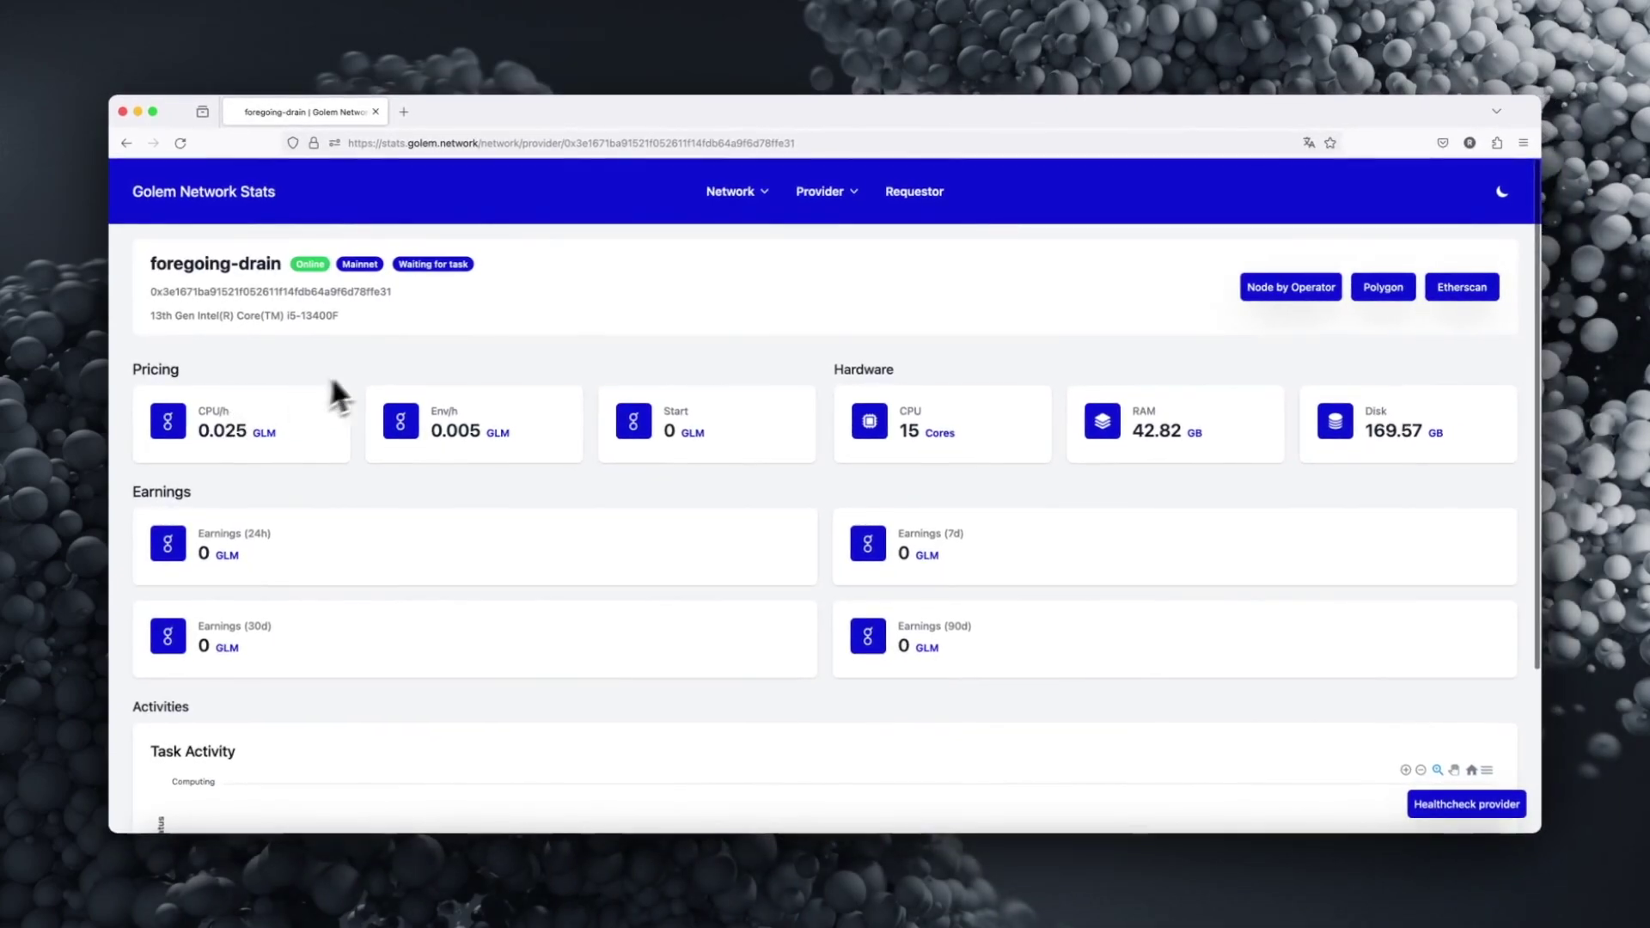